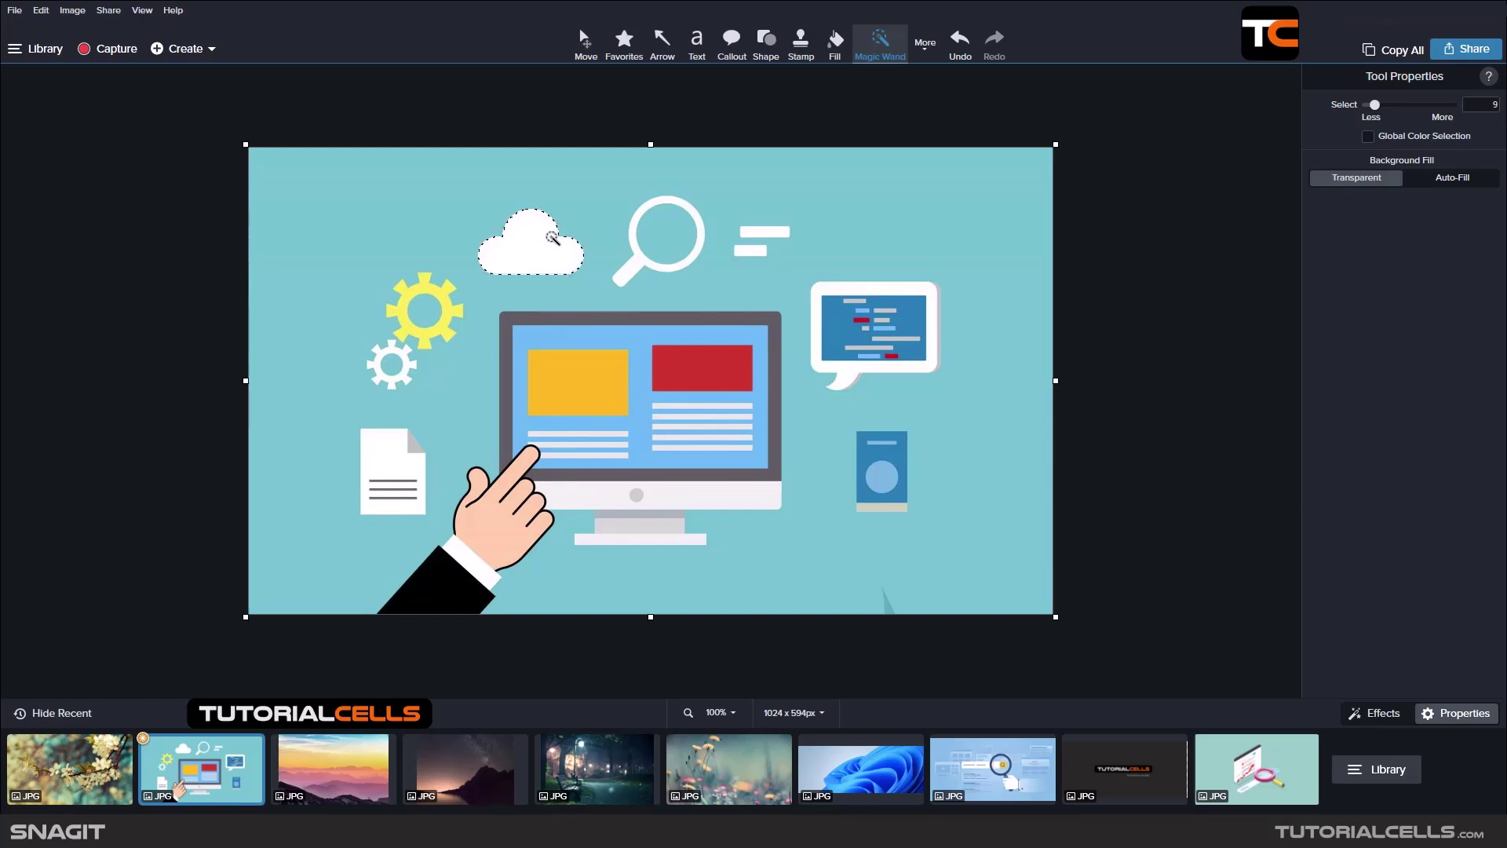
- Try moving the selected cloud up and to the left with the Transparent background fill, and undo the moves
{"action": "mouse_move", "coordinate": [504, 229]}
{"action": "left_mouse_down"}
{"action": "mouse_move", "coordinate": [423, 206]}
{"action": "mouse_move", "coordinate": [487, 208]}
{"action": "left_mouse_up"}
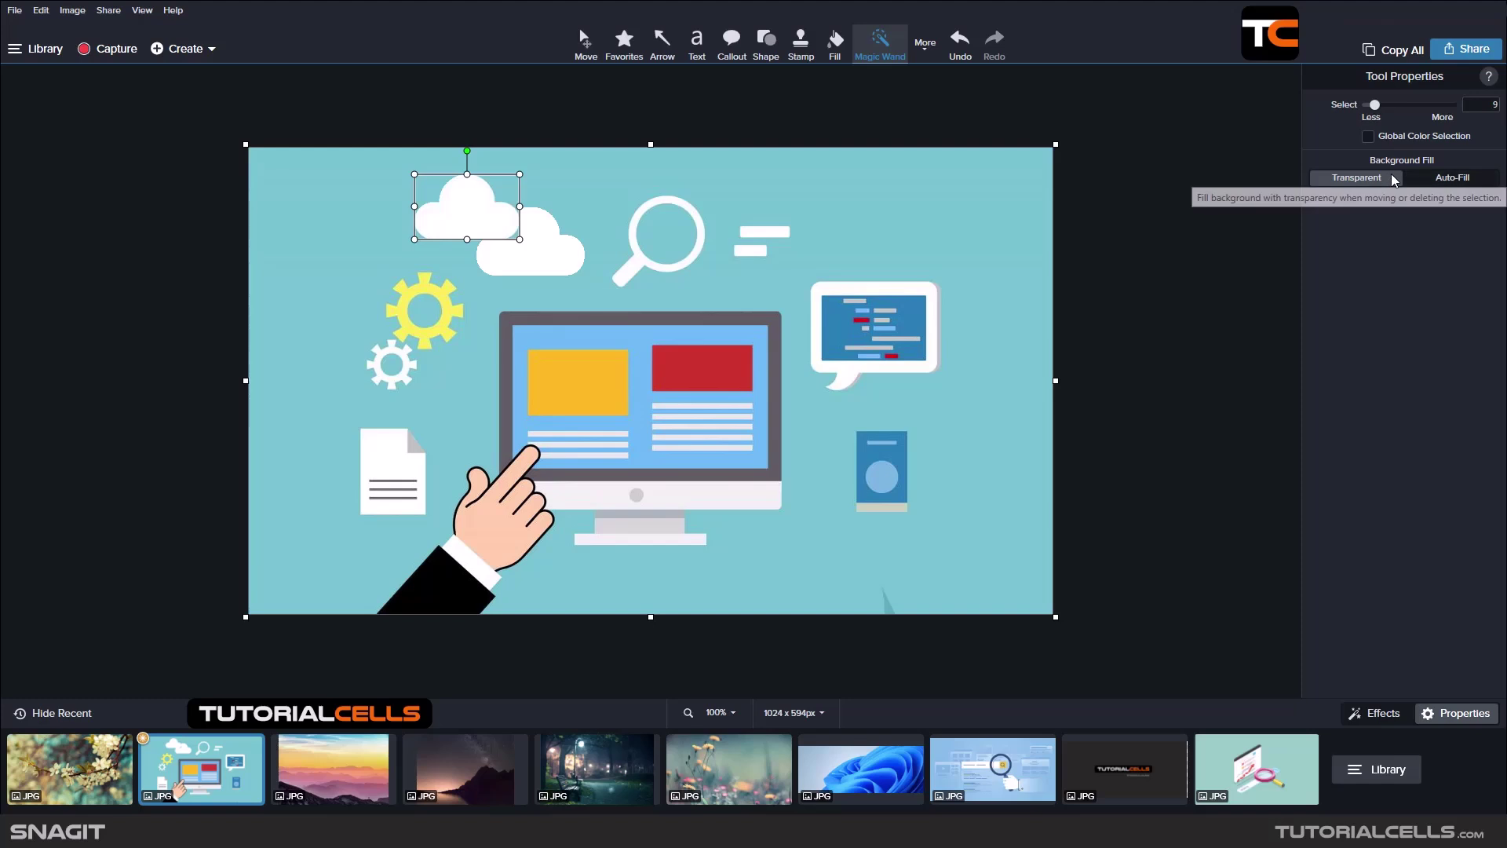
{"action": "key", "text": "ctrl+z"}
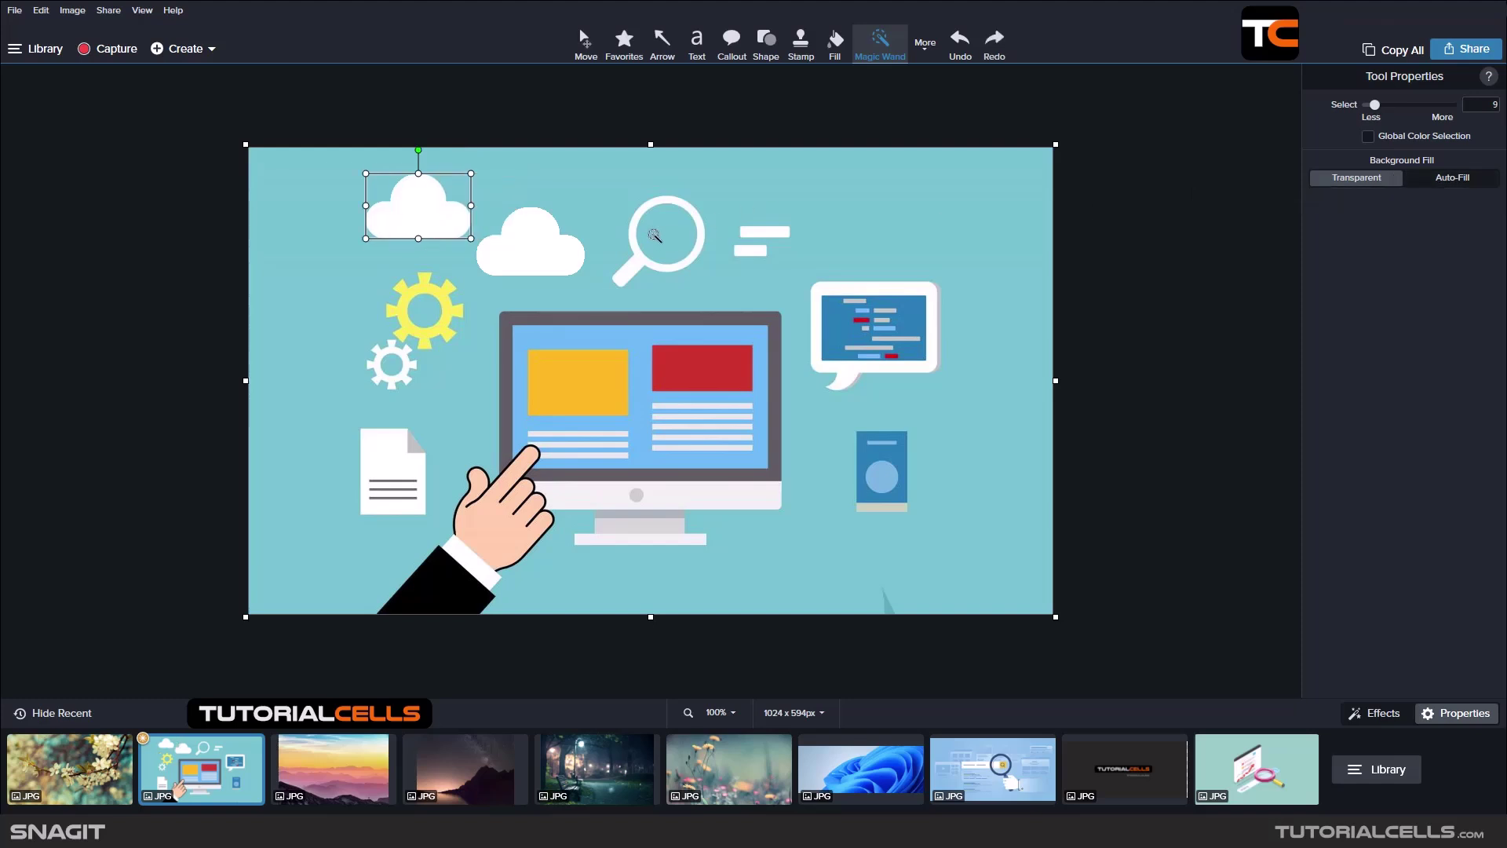
{"action": "key", "text": "ctrl+z"}
- Set the background fill to Auto-Fill, try moving the cloud toward the image's upper-left corner and back, and undo the moves
{"action": "left_click", "coordinate": [1412, 180]}
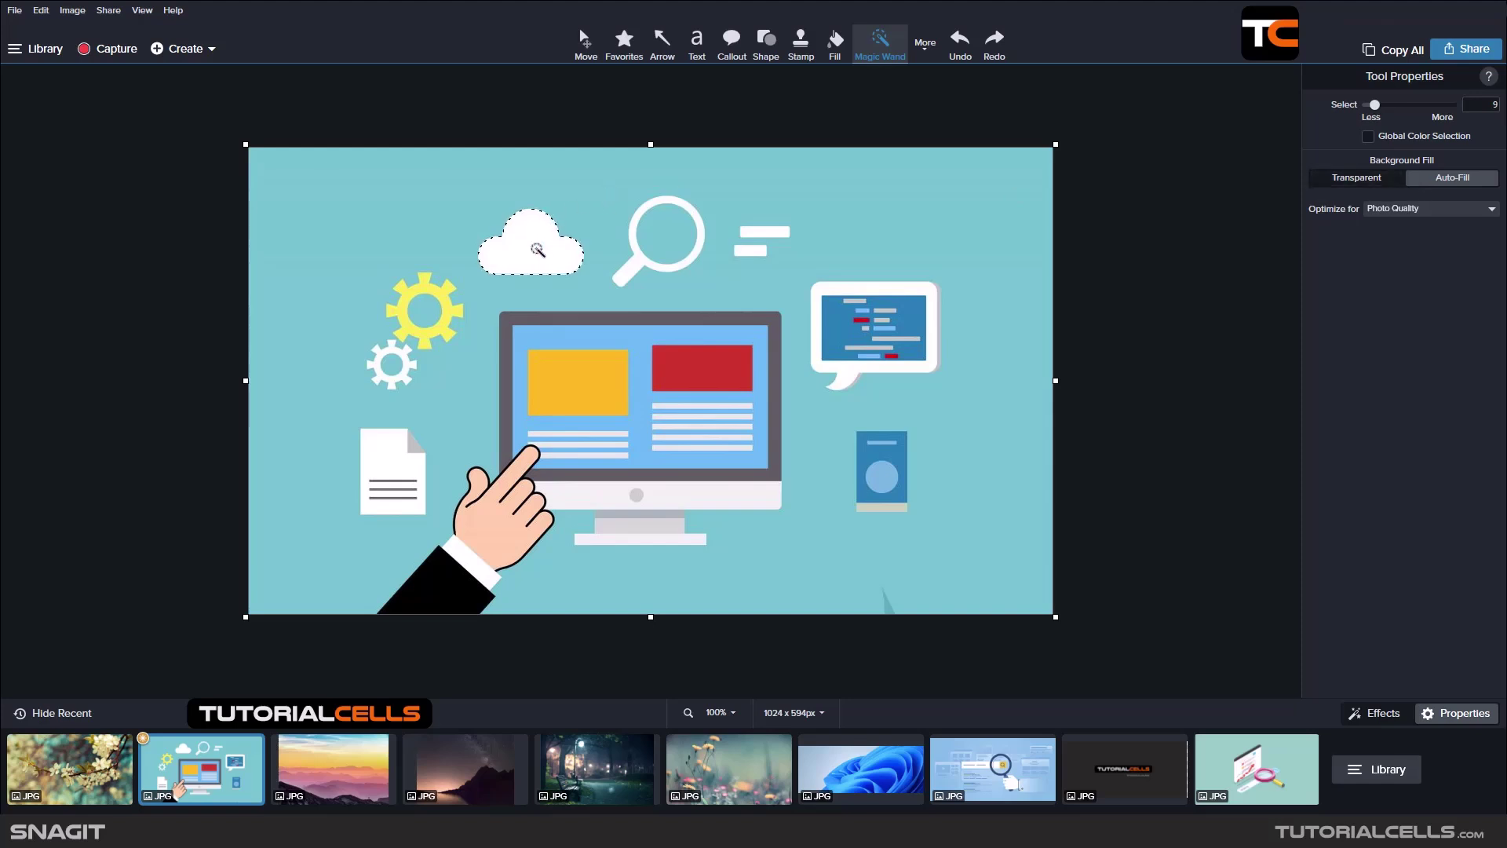
{"action": "left_click_drag", "start_coordinate": [538, 250], "coordinate": [393, 207]}
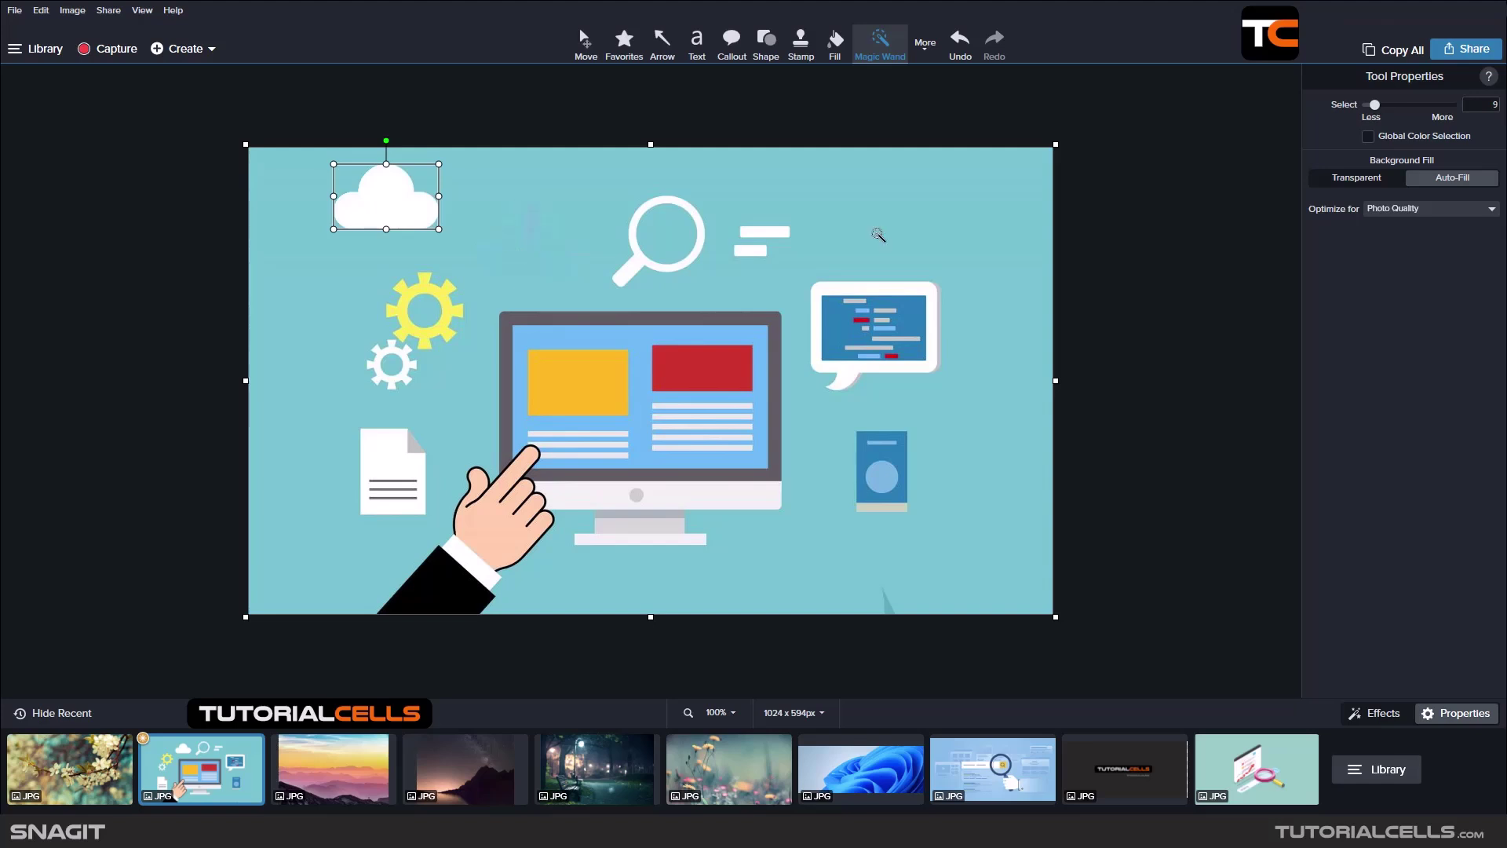
{"action": "left_click", "coordinate": [1373, 209]}
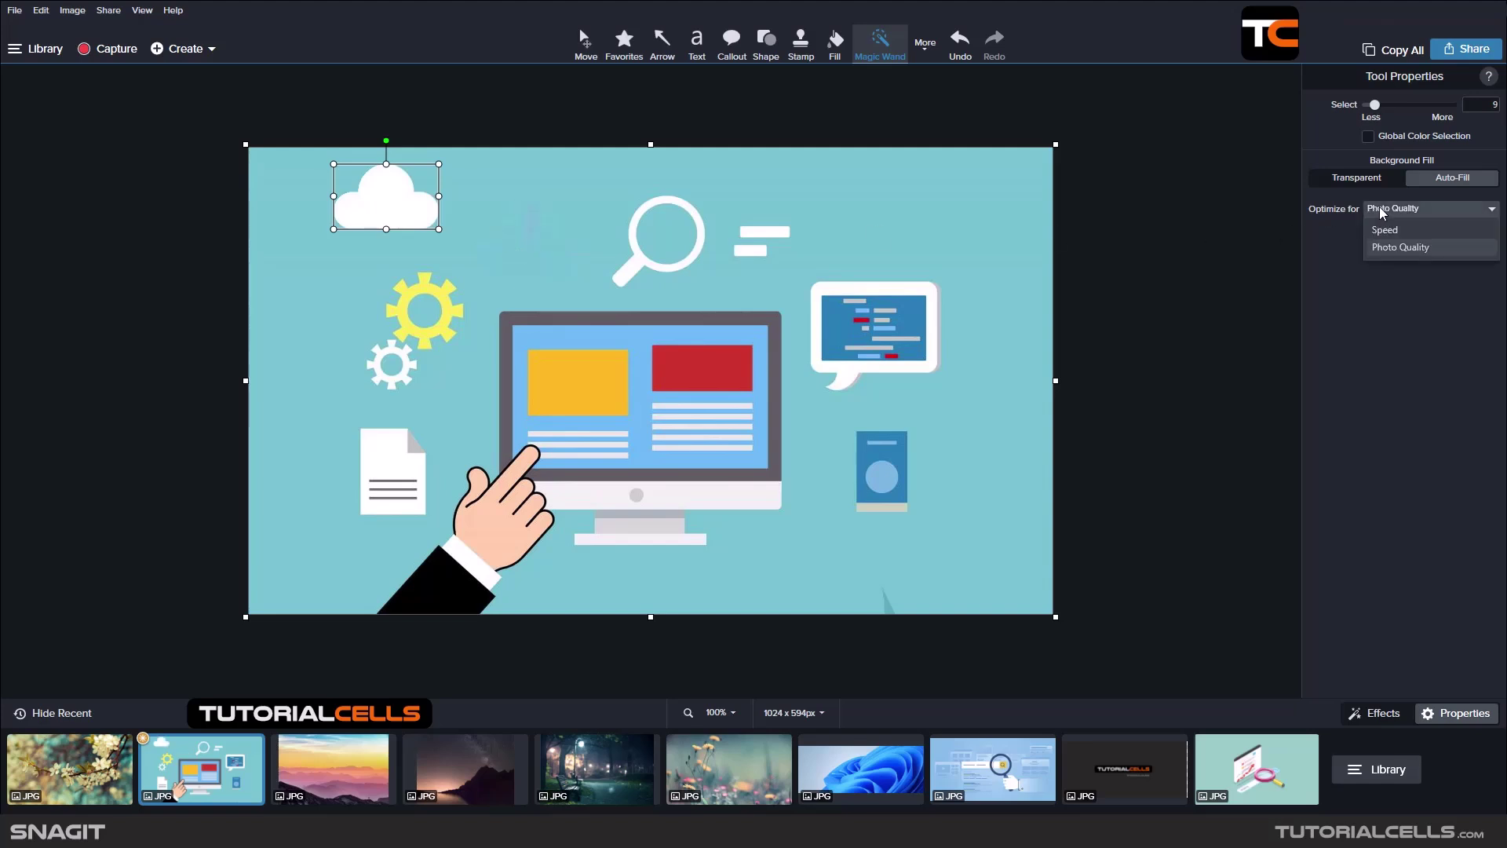
{"action": "left_click", "coordinate": [1339, 244]}
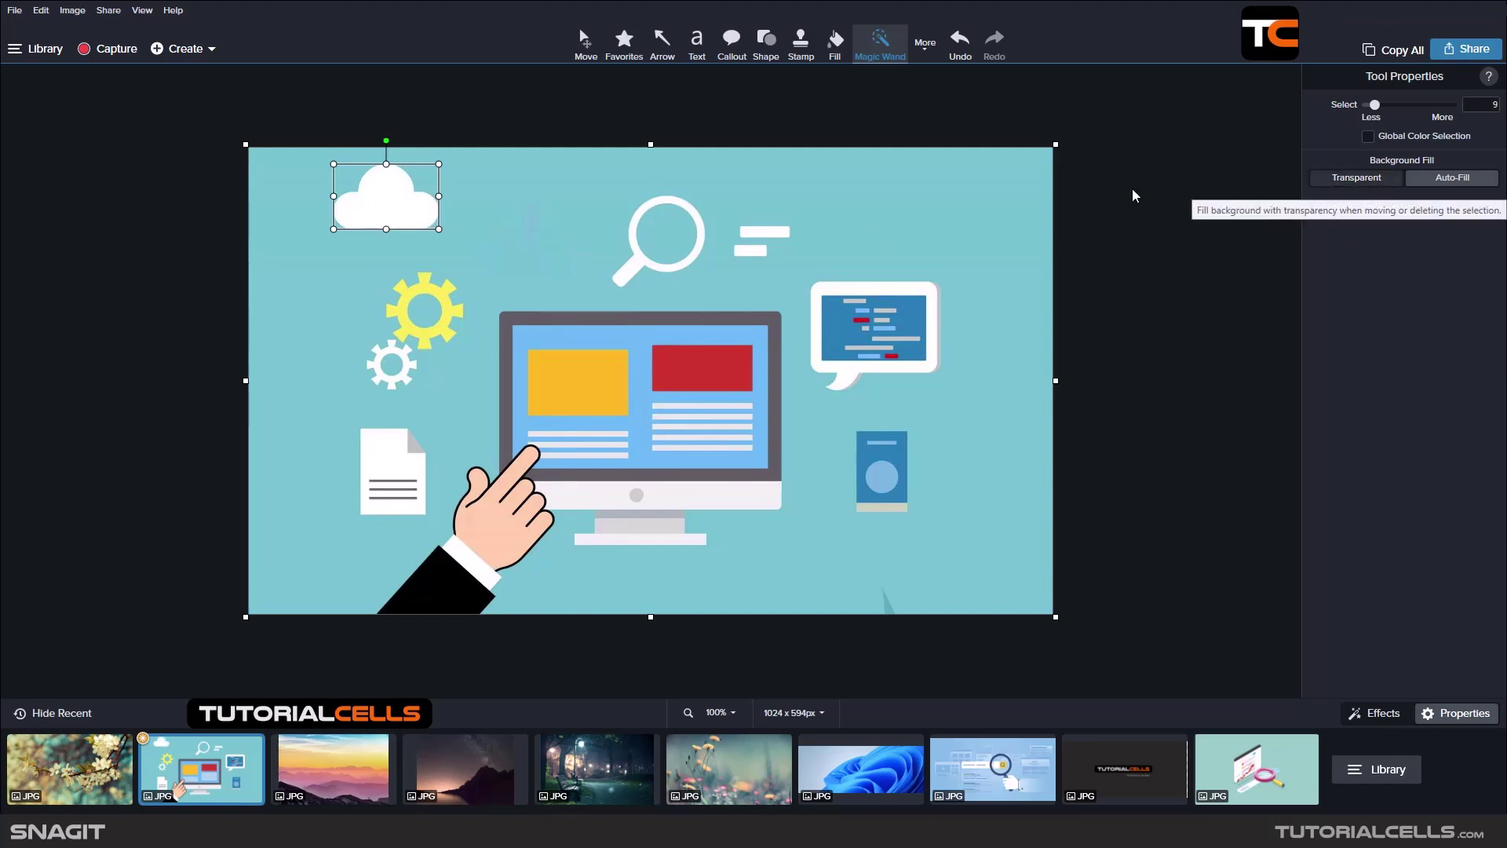
{"action": "left_click_drag", "start_coordinate": [416, 206], "coordinate": [524, 221]}
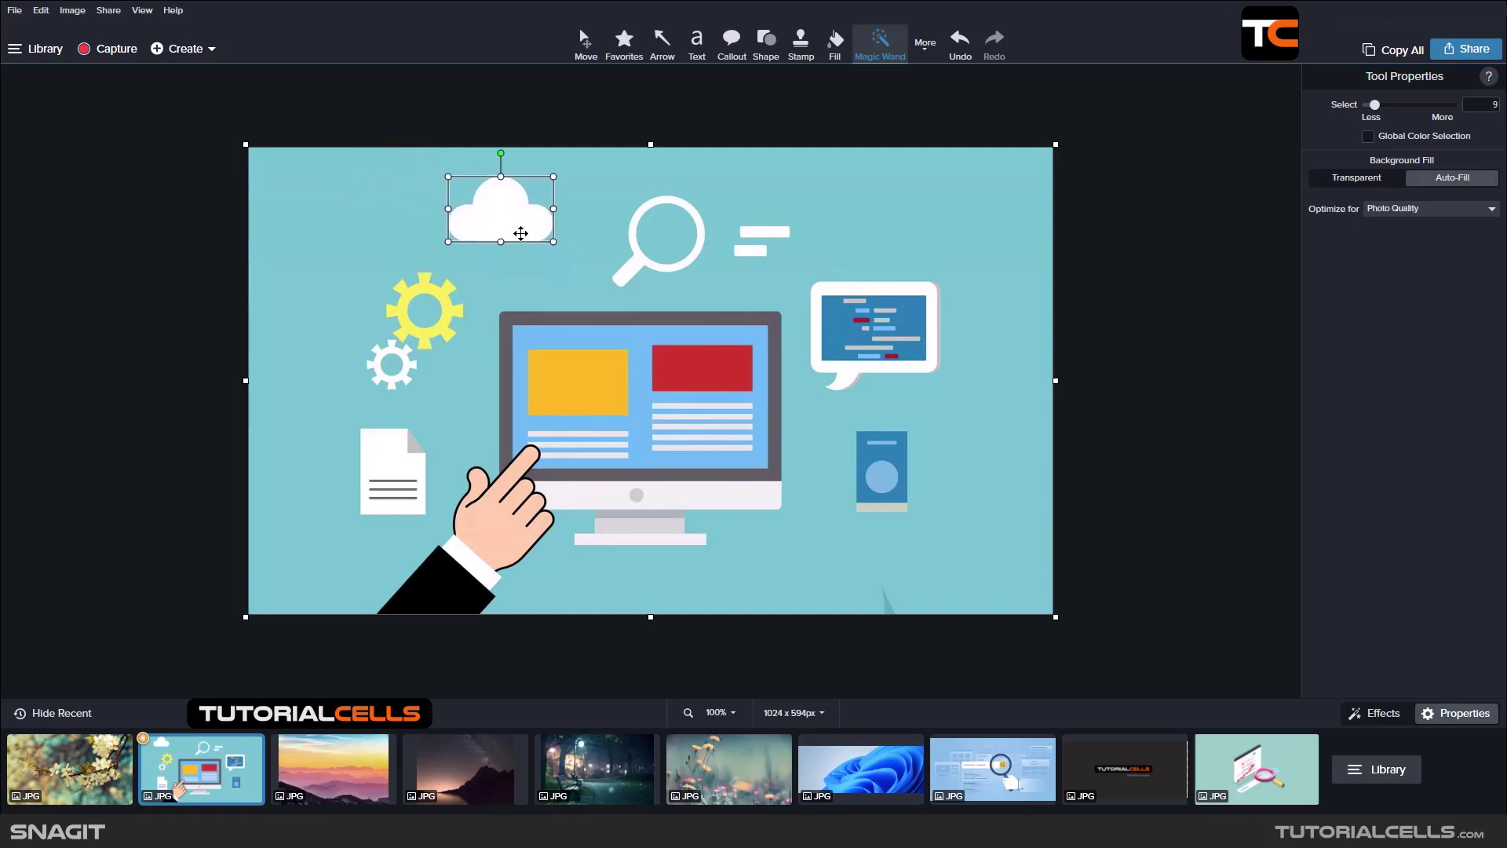
{"action": "key", "text": "ctrl+z"}
{"action": "key", "text": "ctrl+z"}
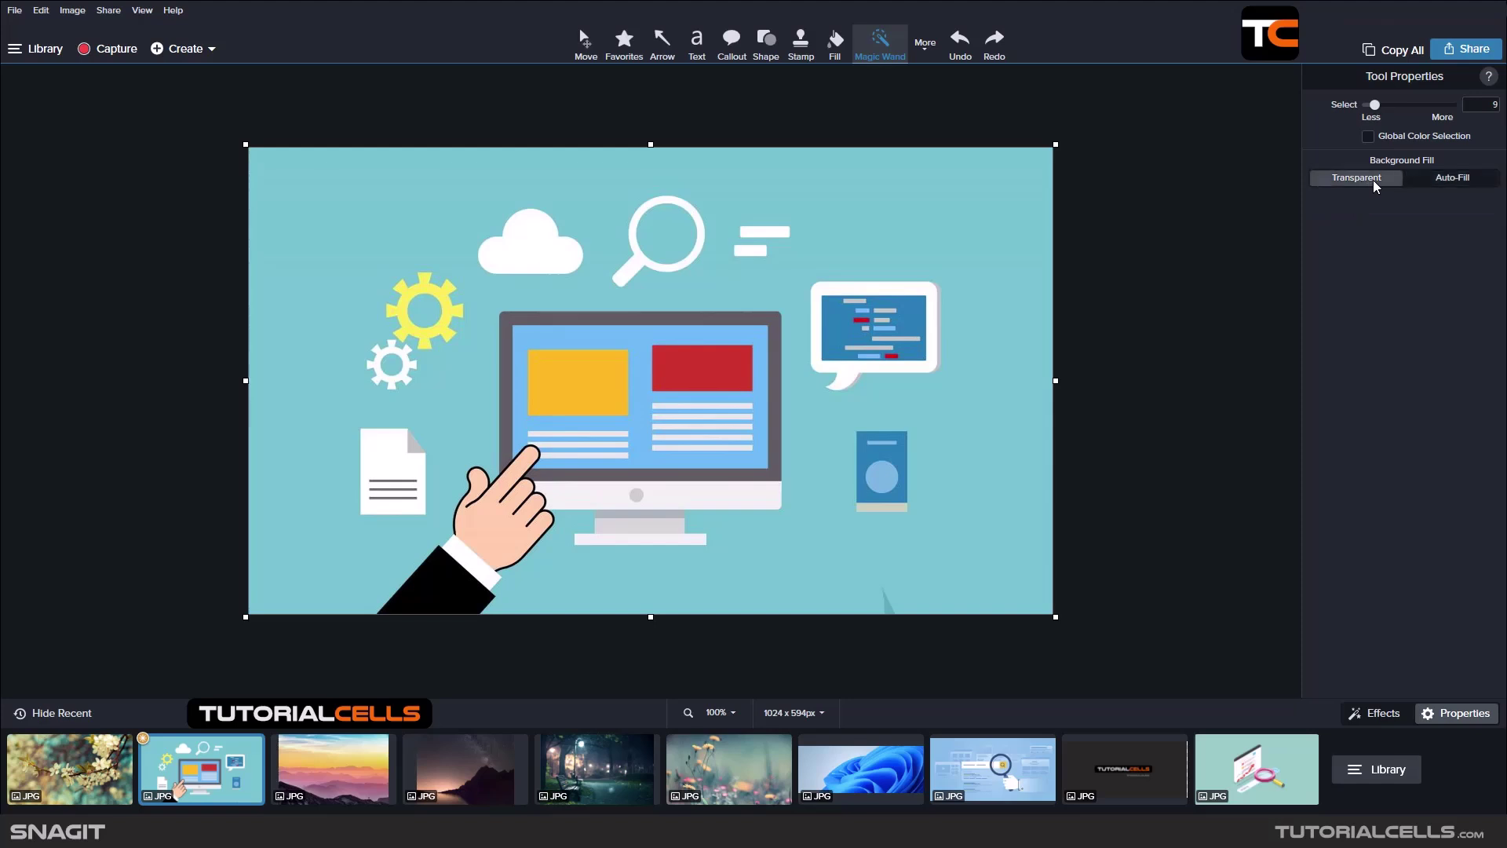
- With Auto-Fill optimized for Photo Quality, select the cloud, try moving it up and to the left, and undo the move
{"action": "left_click", "coordinate": [1409, 208]}
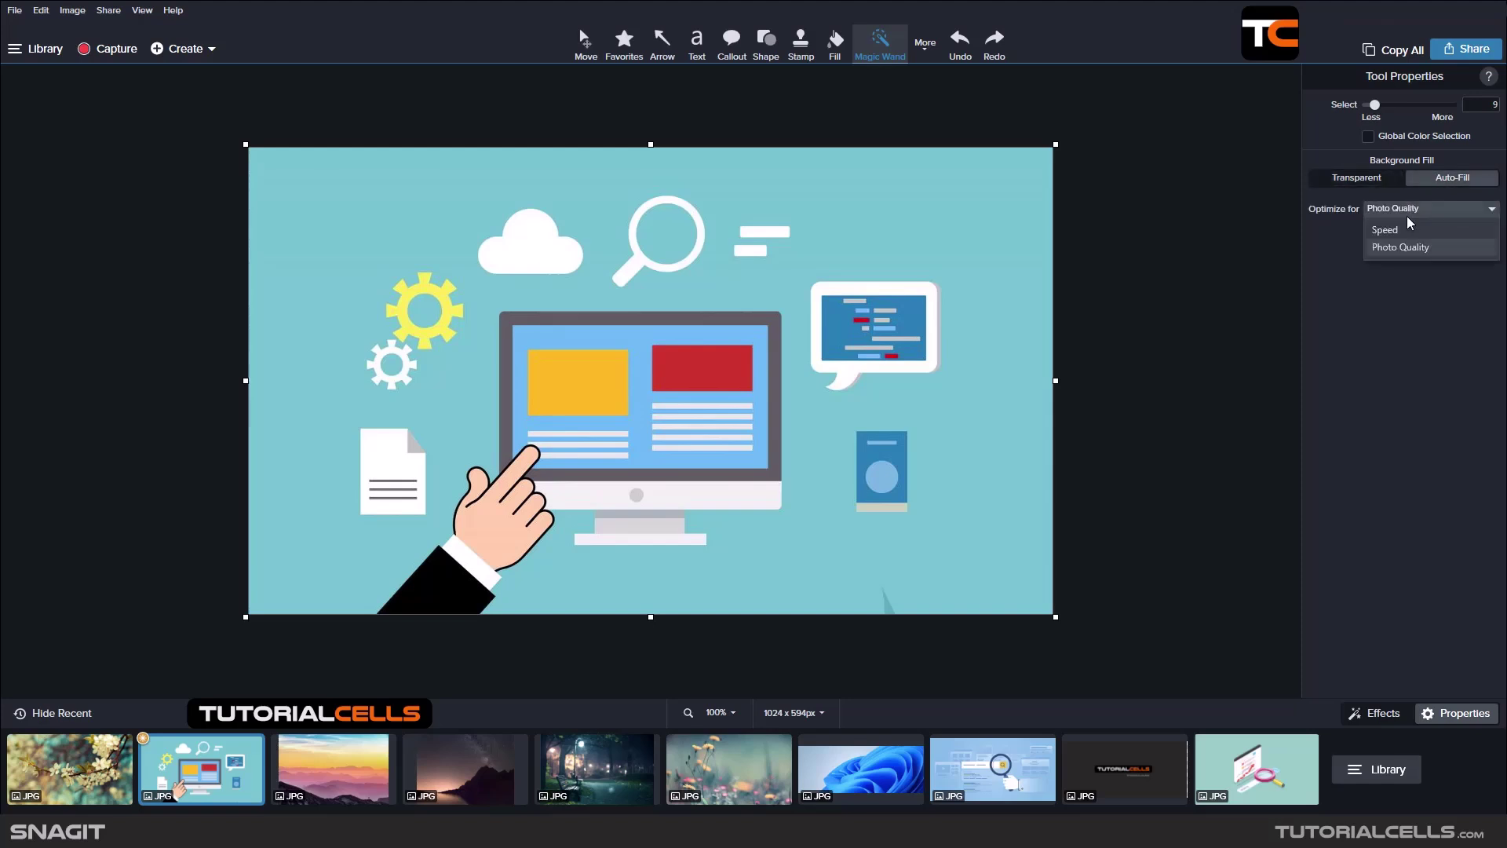
{"action": "left_click", "coordinate": [1232, 248]}
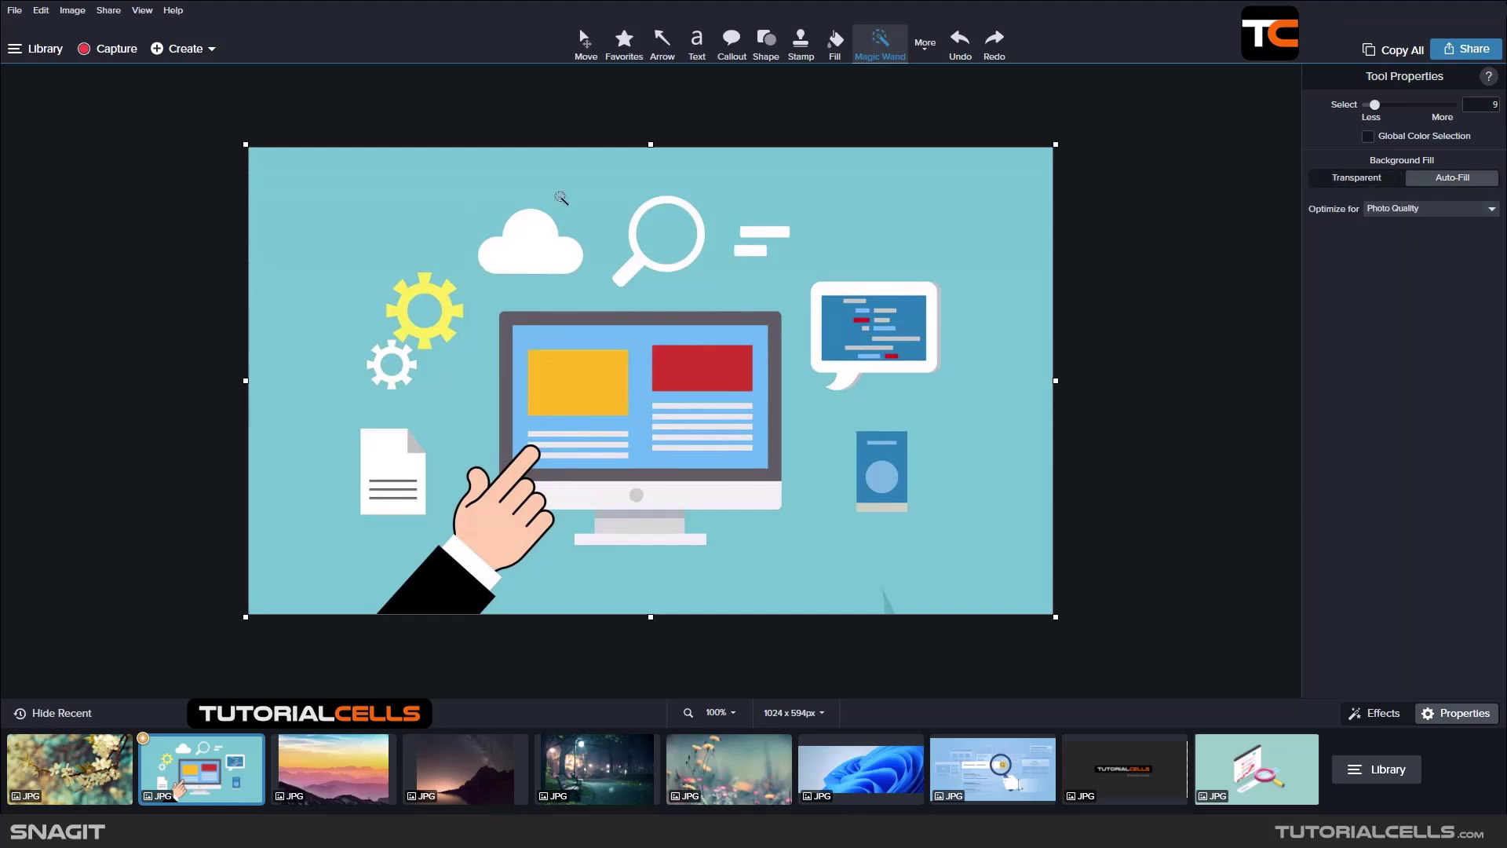
{"action": "left_click", "coordinate": [551, 259]}
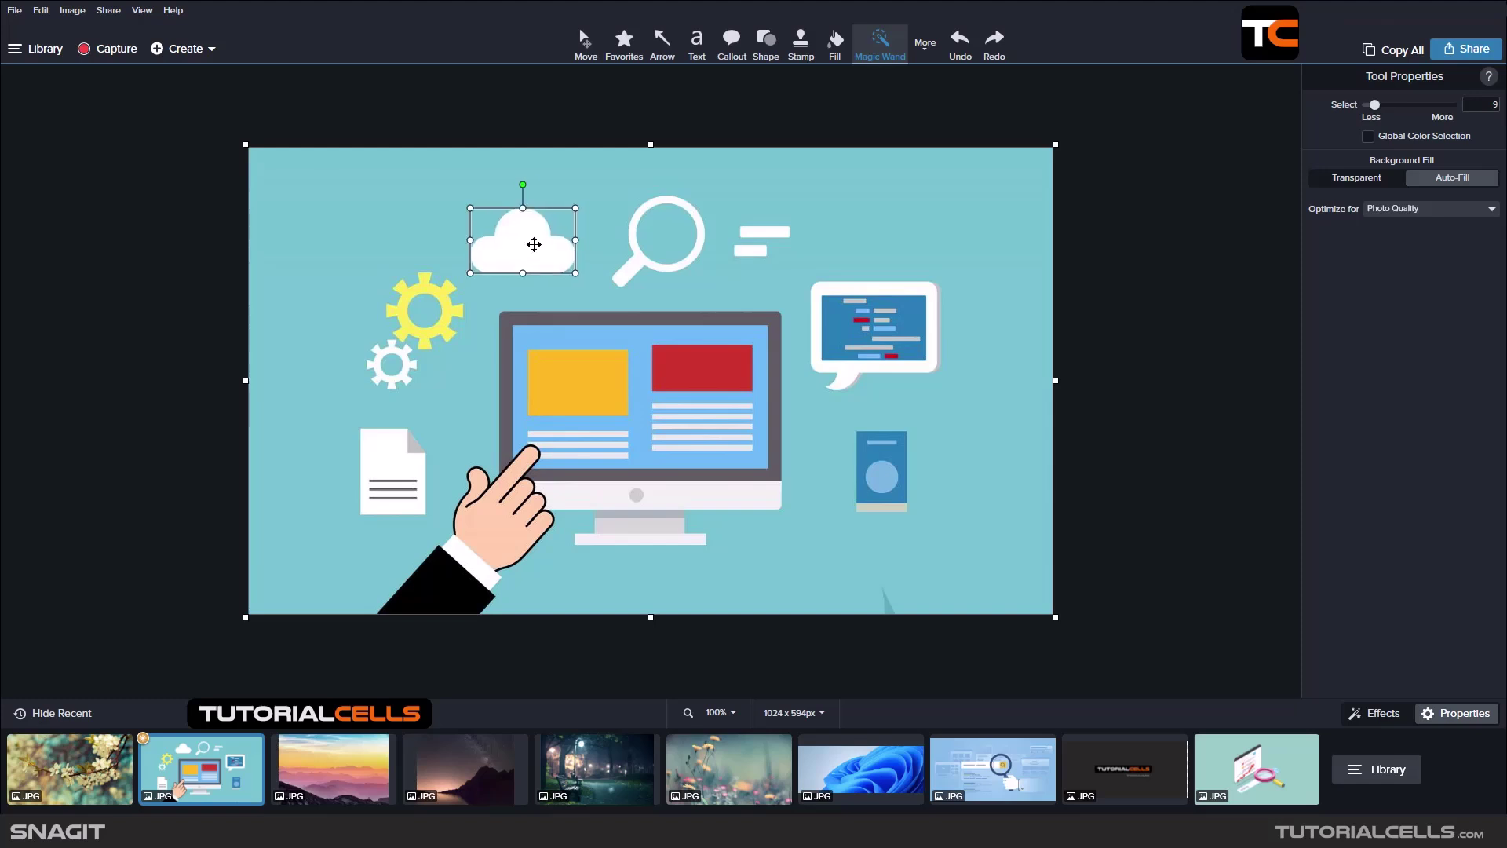
{"action": "left_click_drag", "start_coordinate": [532, 242], "coordinate": [413, 197]}
{"action": "key", "text": "ctrl+z"}
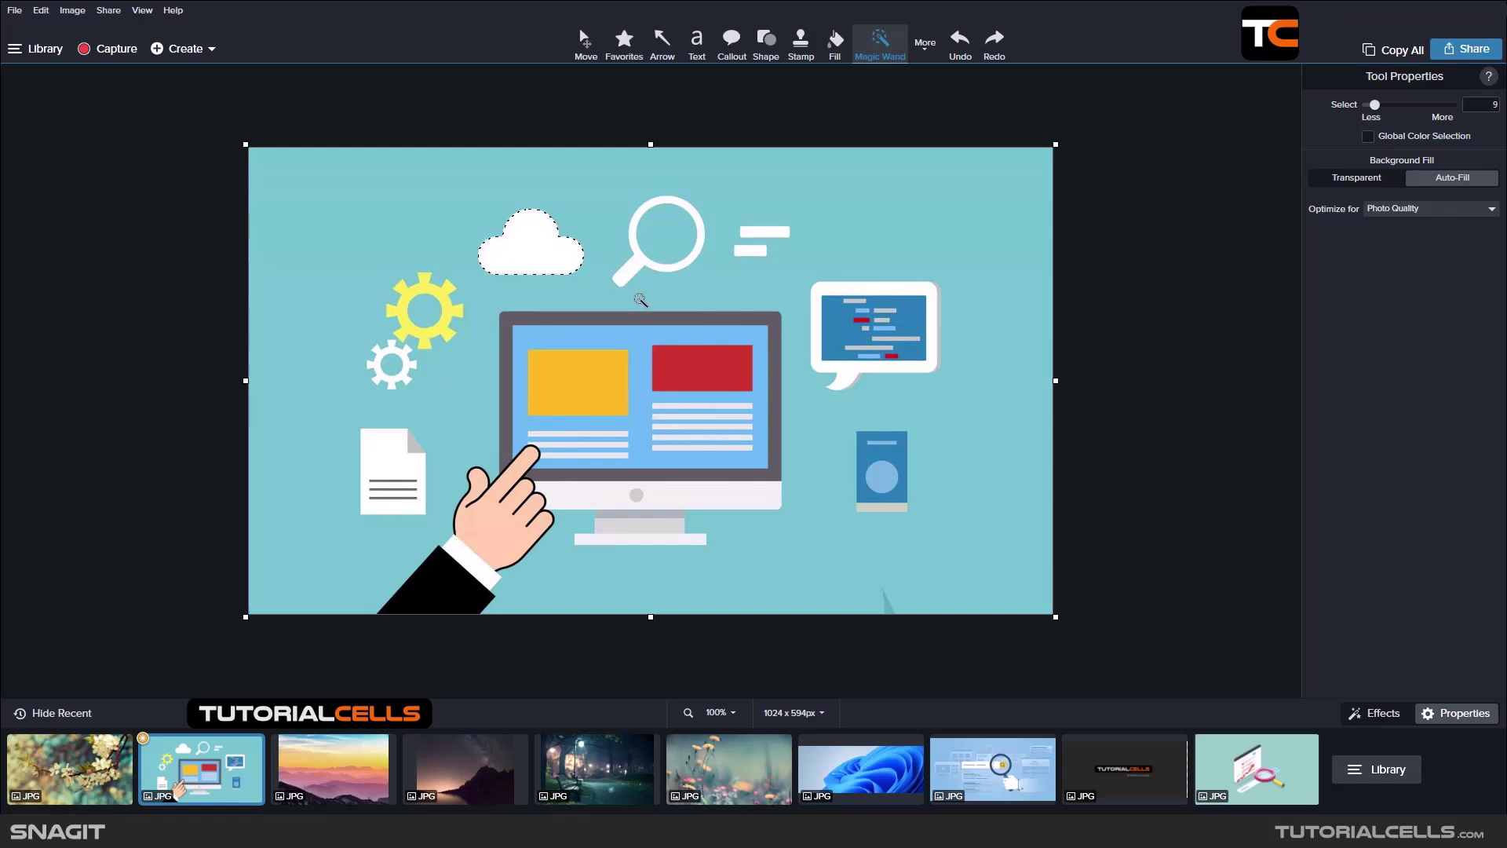
- Select the blue code area inside the speech bubble with the Magic Wand
{"action": "left_click", "coordinate": [836, 339]}
{"action": "scroll", "coordinate": [847, 324], "scroll_direction": "up", "scroll_amount": 3, "text": "ctrl"}
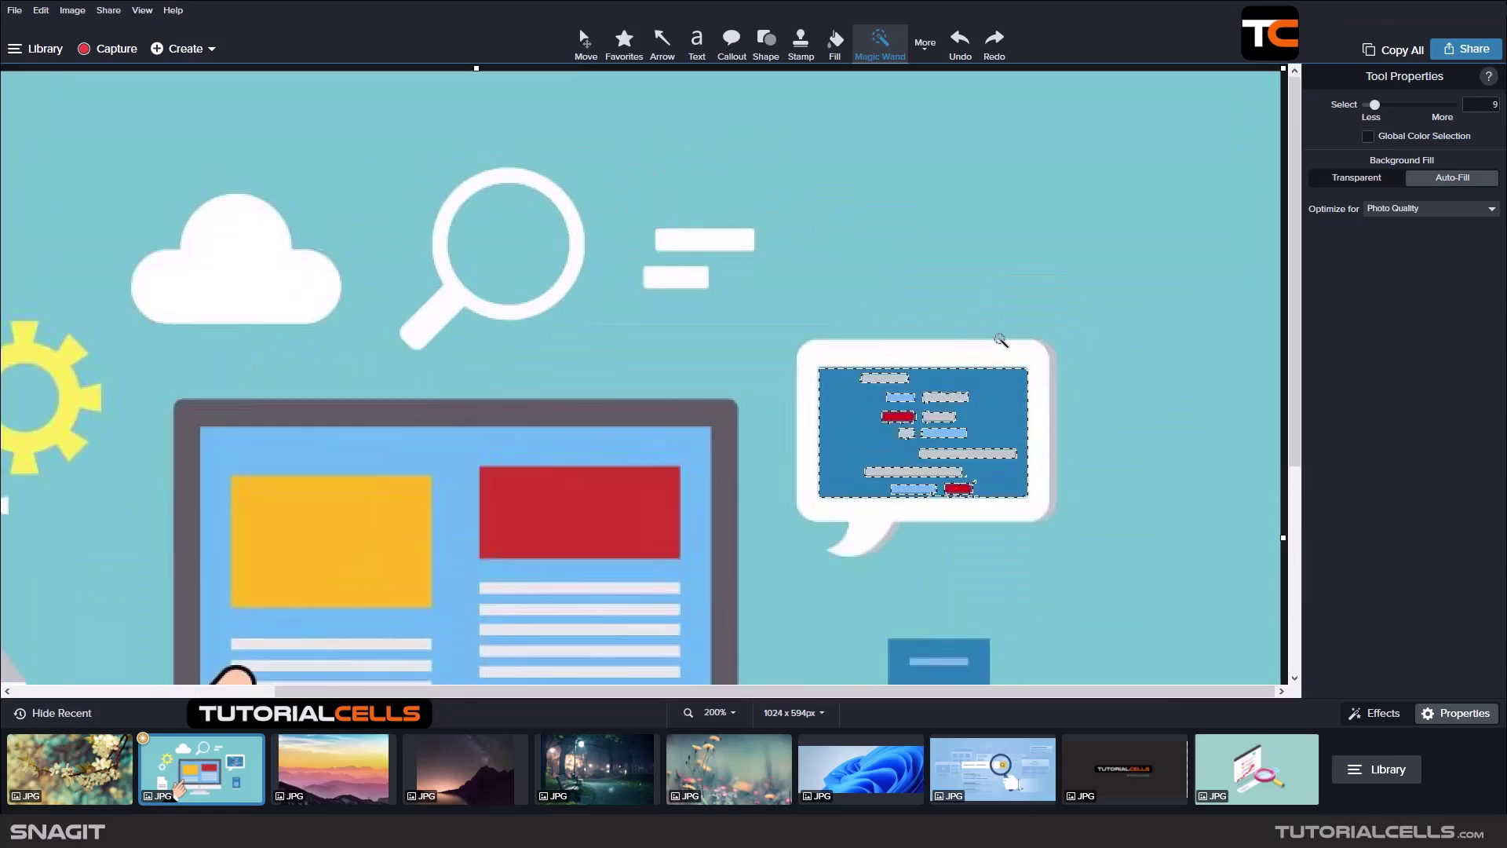
{"action": "scroll", "coordinate": [952, 455], "scroll_direction": "up", "scroll_amount": 2, "text": "ctrl"}
{"action": "scroll", "coordinate": [581, 377], "scroll_direction": "down", "scroll_amount": 4, "text": "ctrl"}
{"action": "scroll", "coordinate": [361, 298], "scroll_direction": "up", "scroll_amount": 1, "text": "ctrl"}
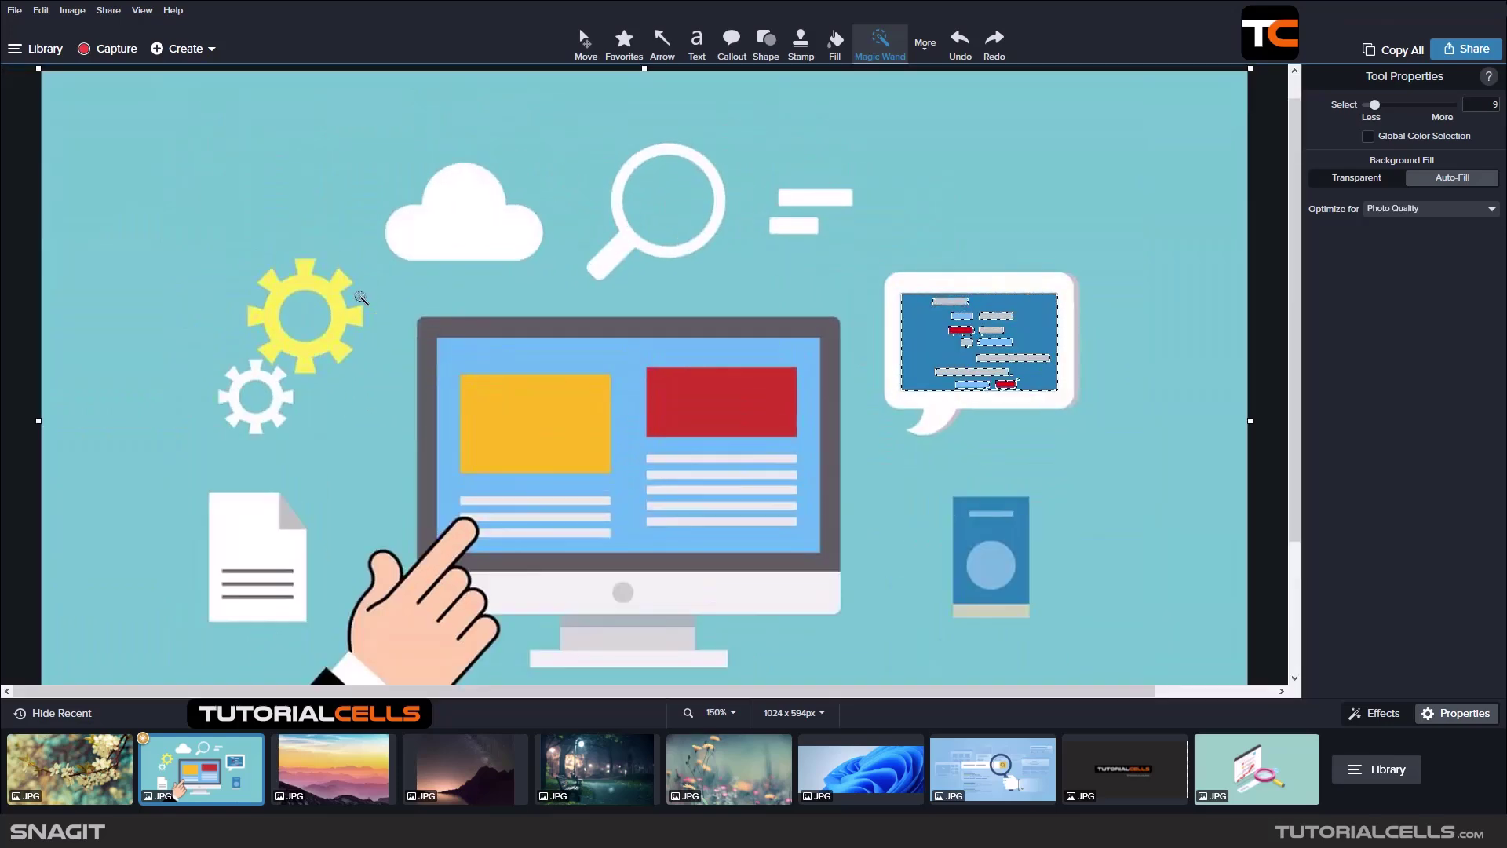
- Select the yellow gear with the Magic Wand and adjust the selection range, trying 16 and settling on 7
{"action": "left_click", "coordinate": [338, 298]}
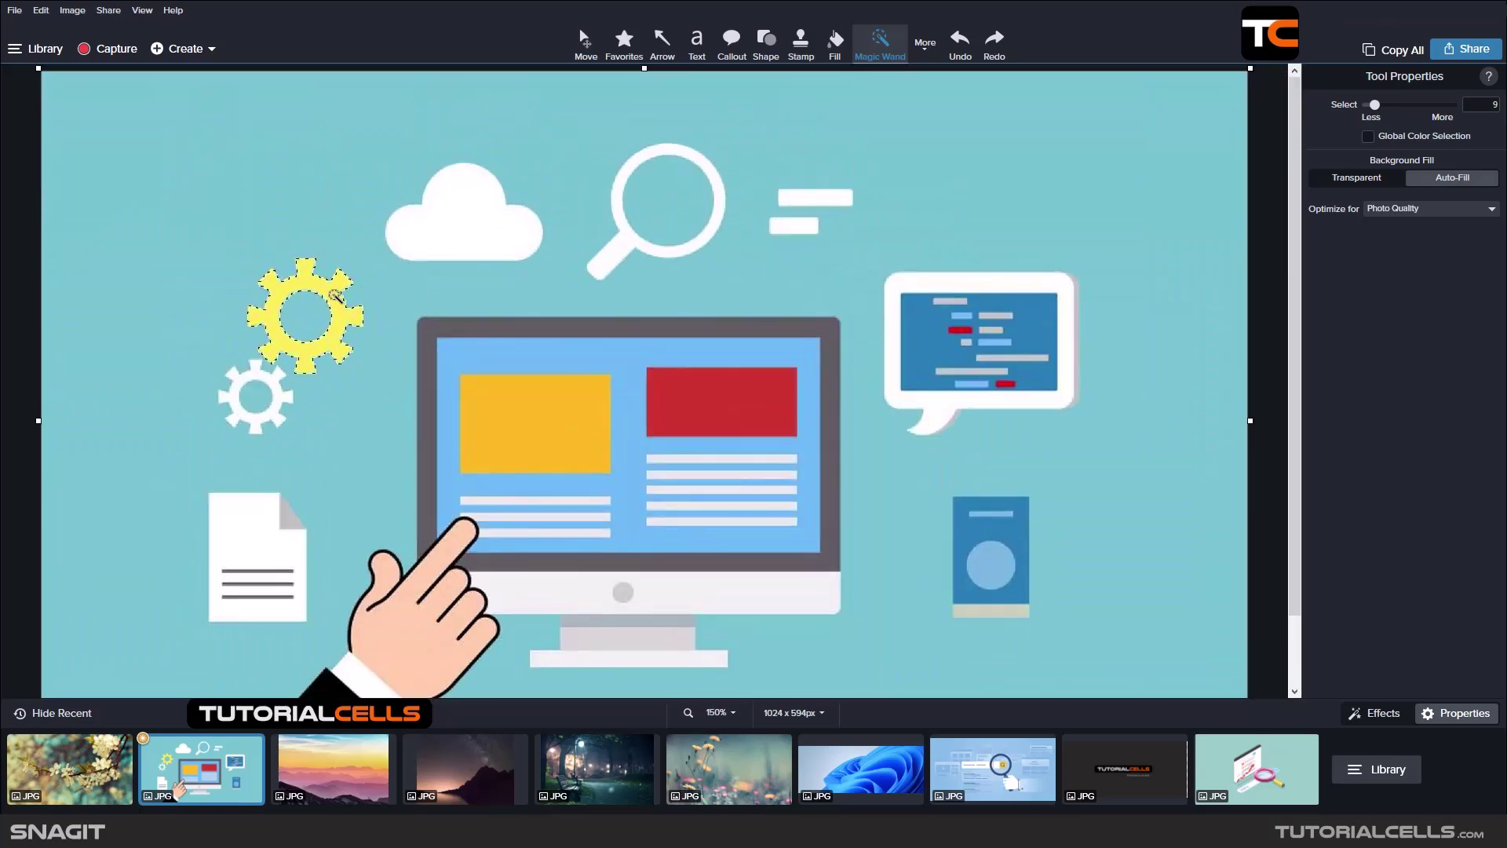
{"action": "scroll", "coordinate": [338, 298], "scroll_direction": "up", "scroll_amount": 4, "text": "ctrl"}
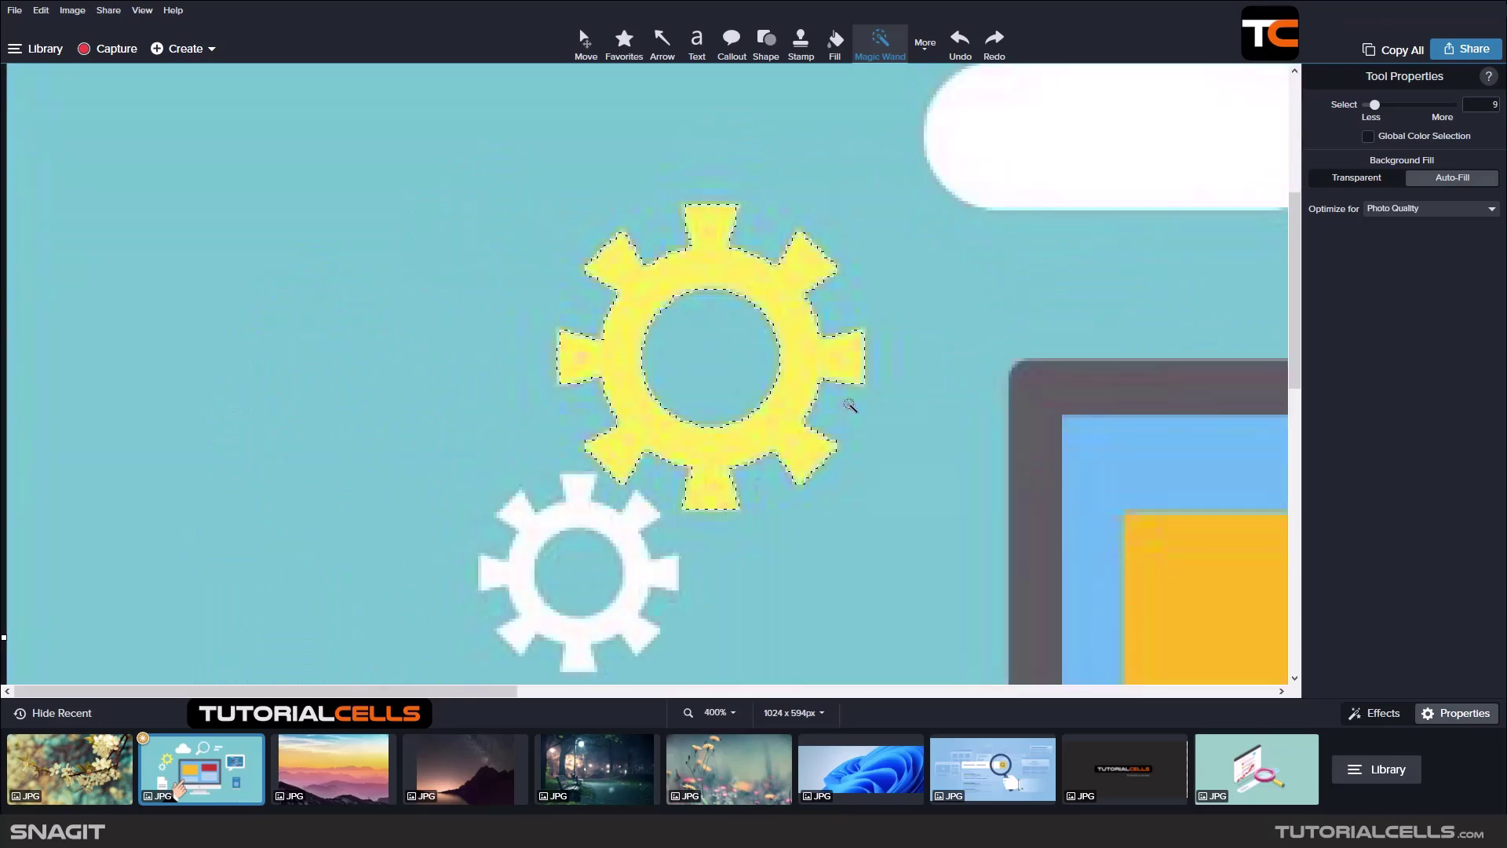
{"action": "left_click_drag", "start_coordinate": [1376, 109], "coordinate": [1382, 112]}
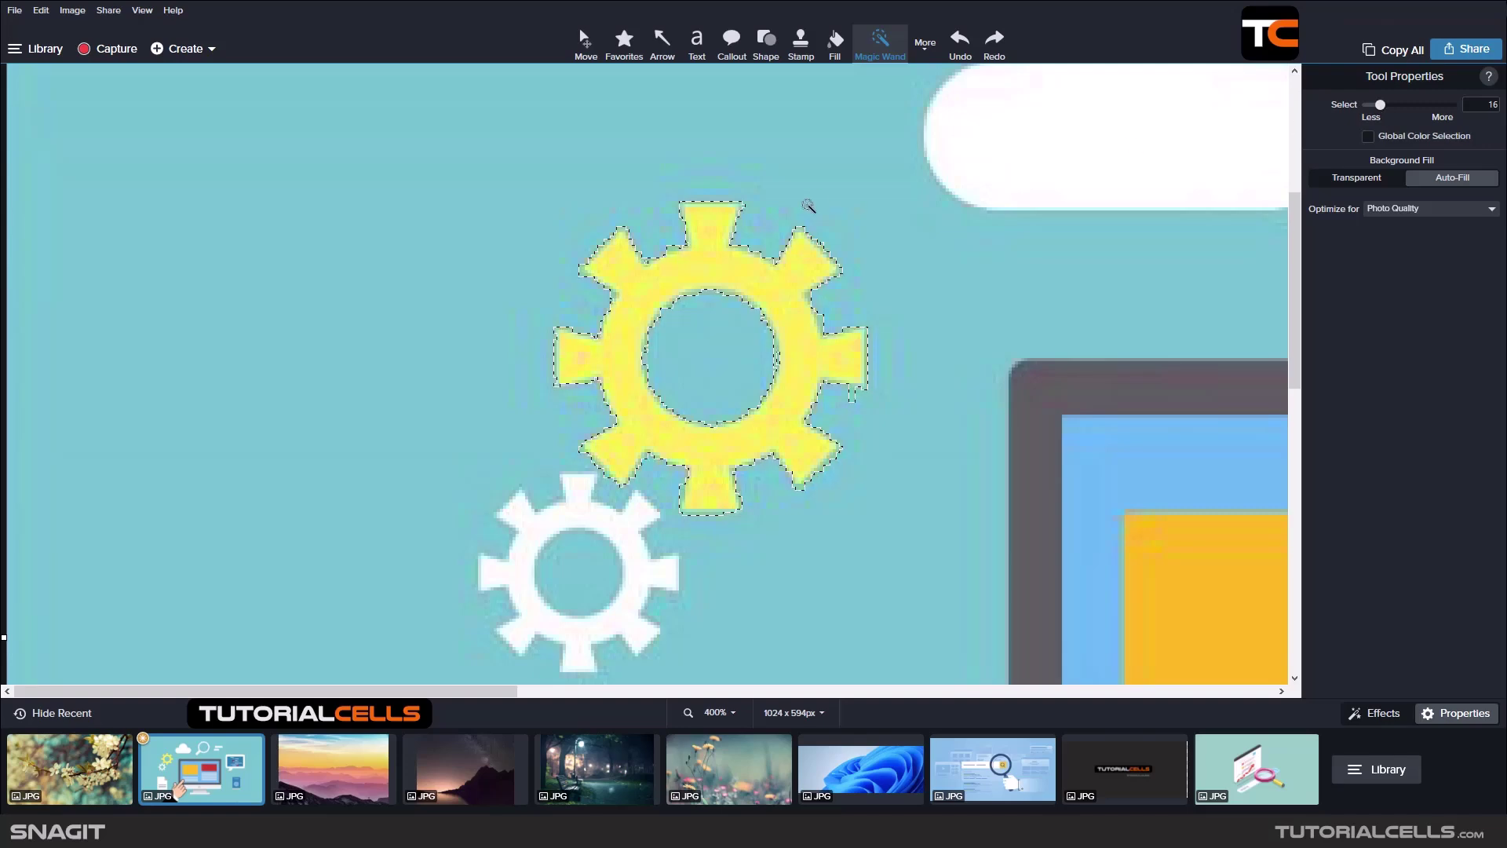
{"action": "scroll", "coordinate": [808, 206], "scroll_direction": "up", "scroll_amount": 2, "text": "ctrl"}
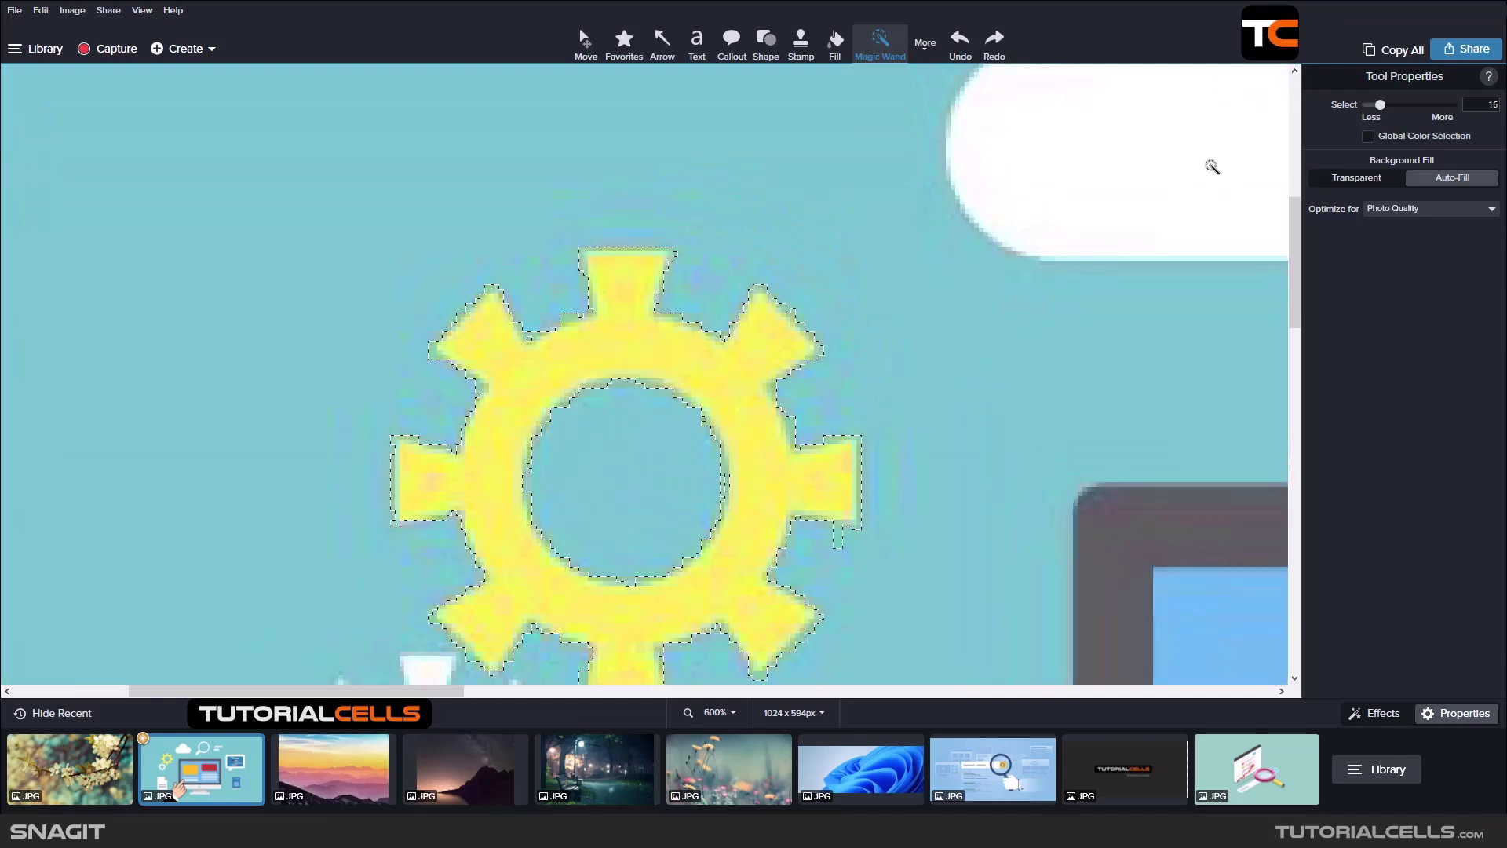
{"action": "left_click_drag", "start_coordinate": [1379, 105], "coordinate": [1373, 109]}
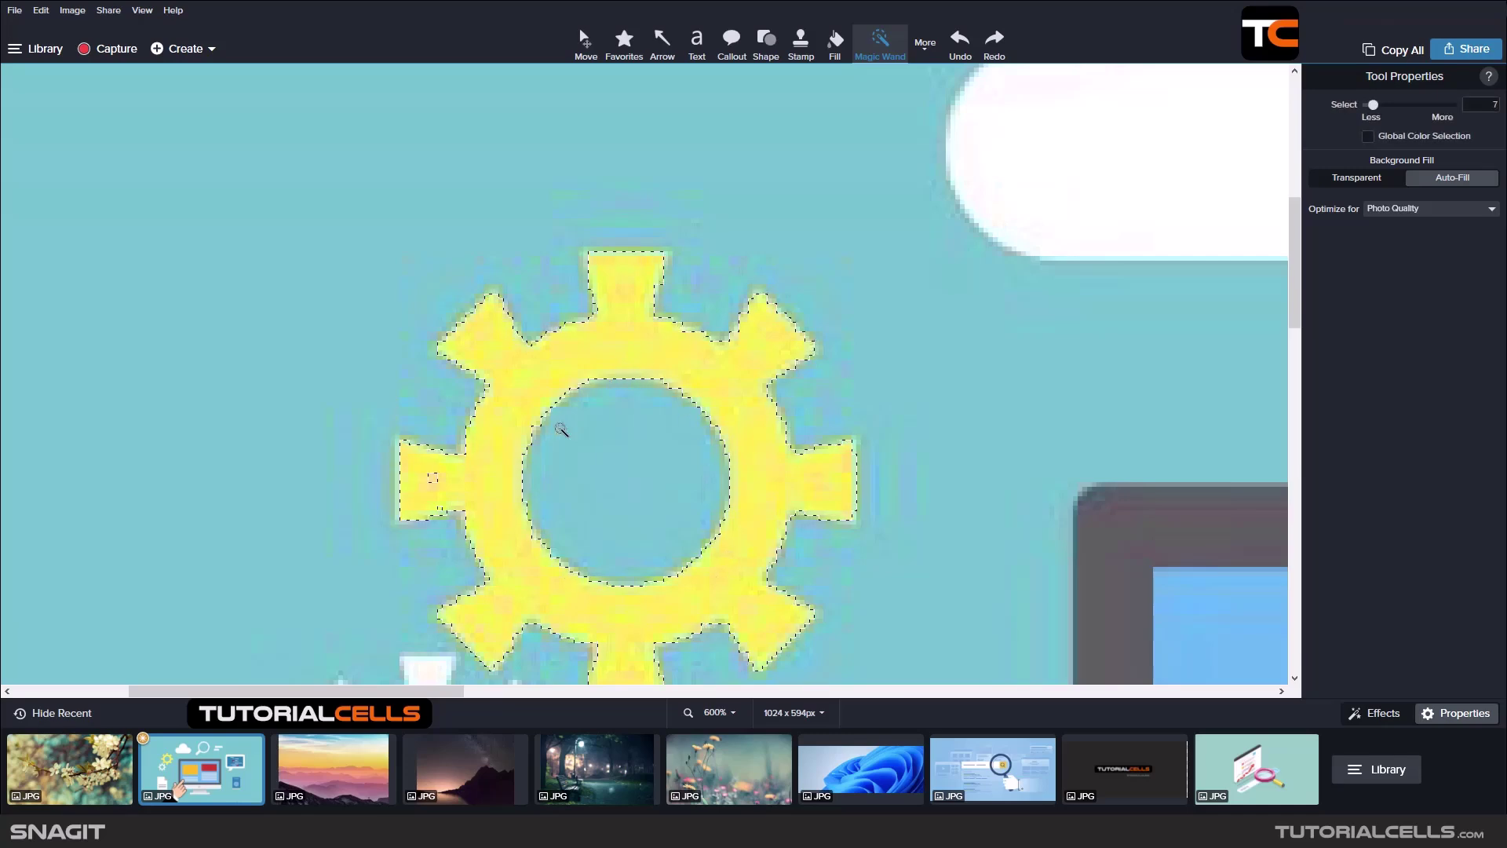
{"action": "scroll", "coordinate": [610, 448], "scroll_direction": "down", "scroll_amount": 4, "text": "ctrl"}
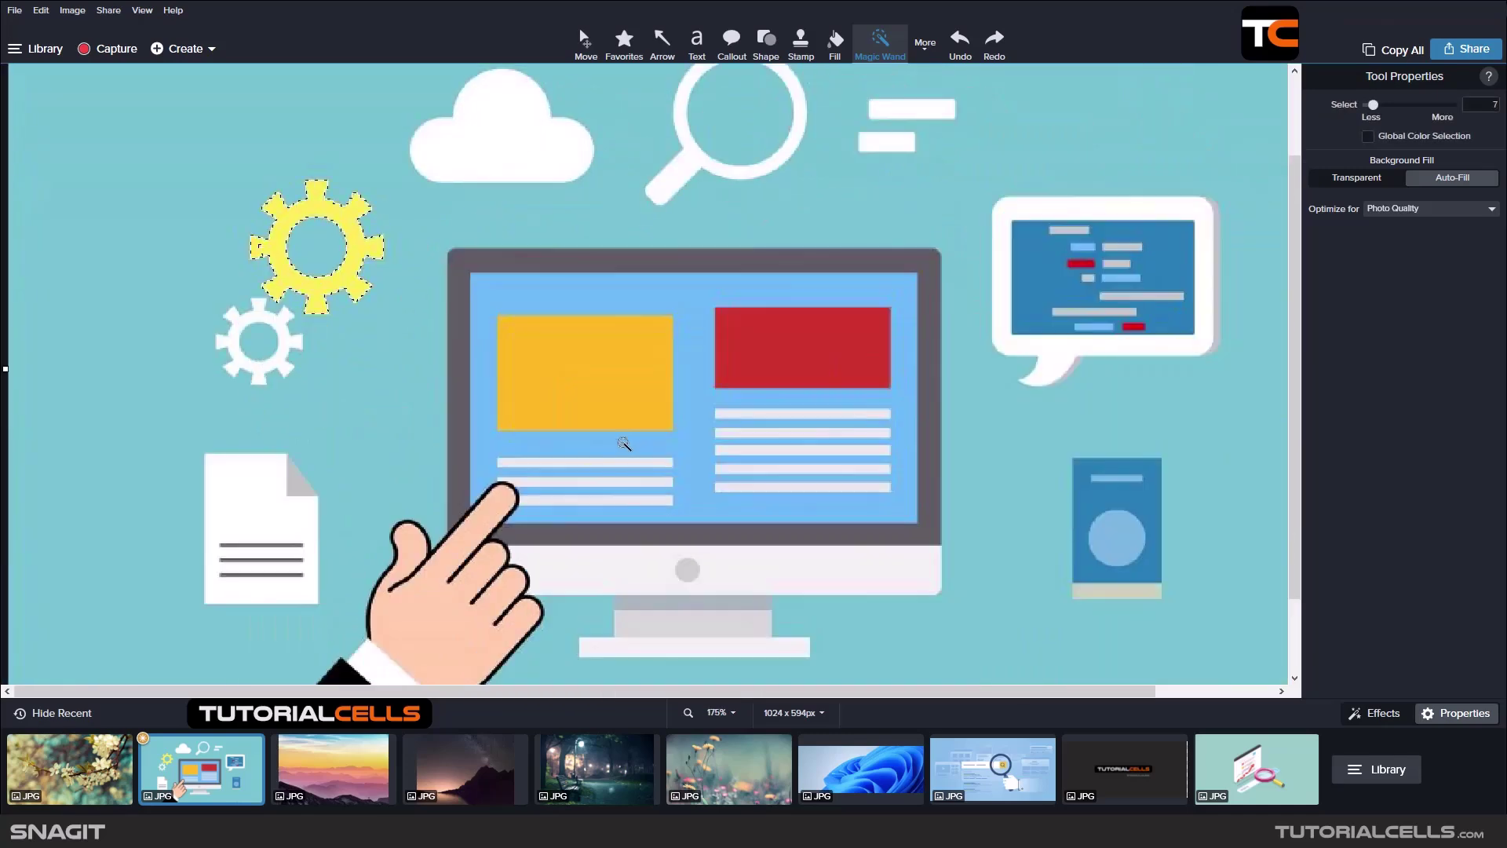
{"action": "scroll", "coordinate": [624, 444], "scroll_direction": "down", "scroll_amount": 2, "text": "ctrl"}
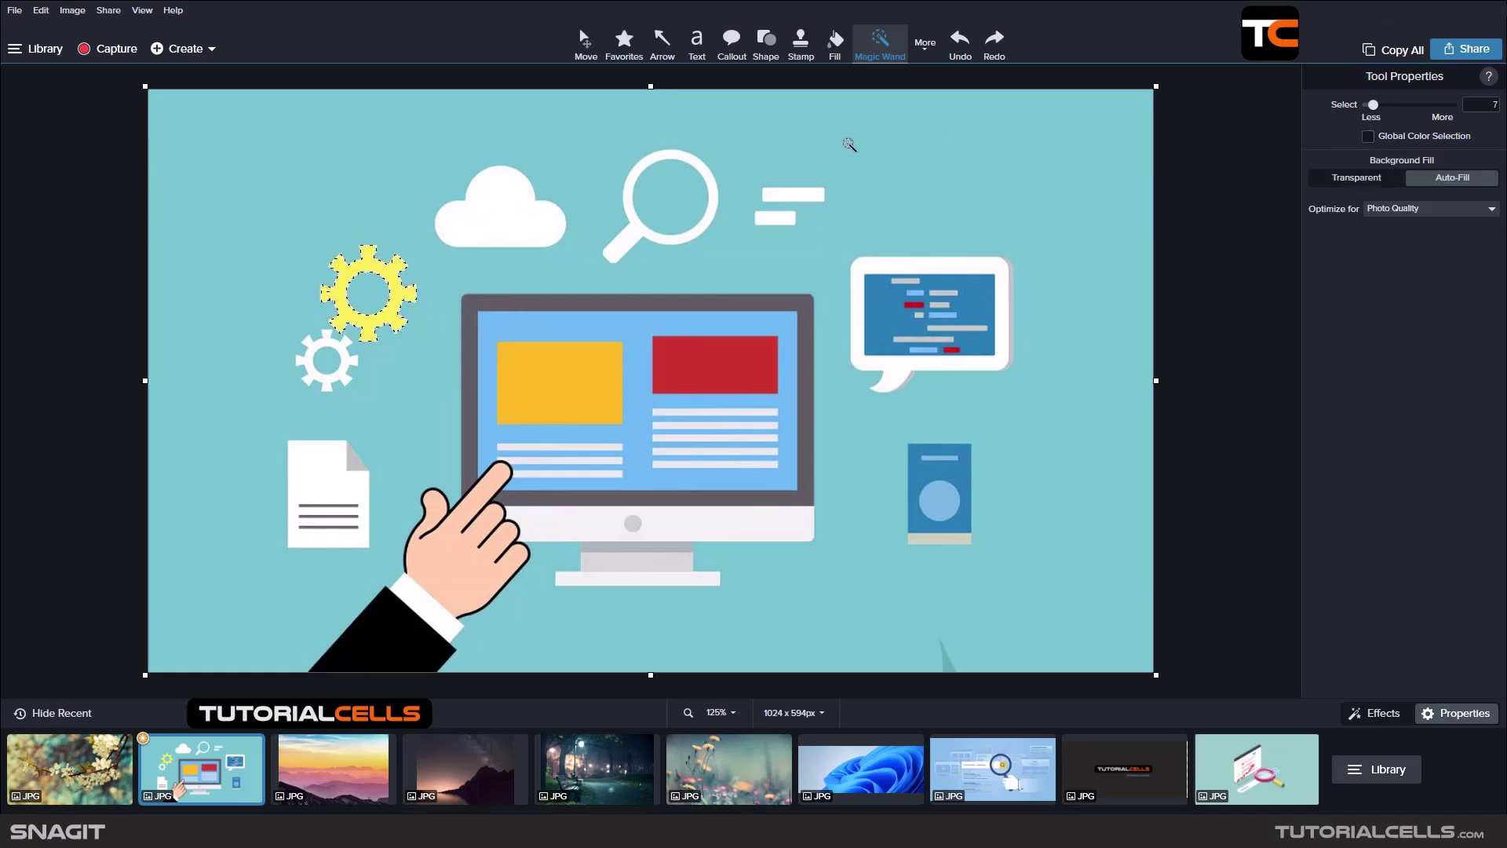
- Enable Global Color Selection, select all white areas of the image by sampling the cloud, and clear the selection
{"action": "left_click", "coordinate": [742, 111]}
{"action": "left_click", "coordinate": [1368, 138]}
{"action": "left_click", "coordinate": [495, 227]}
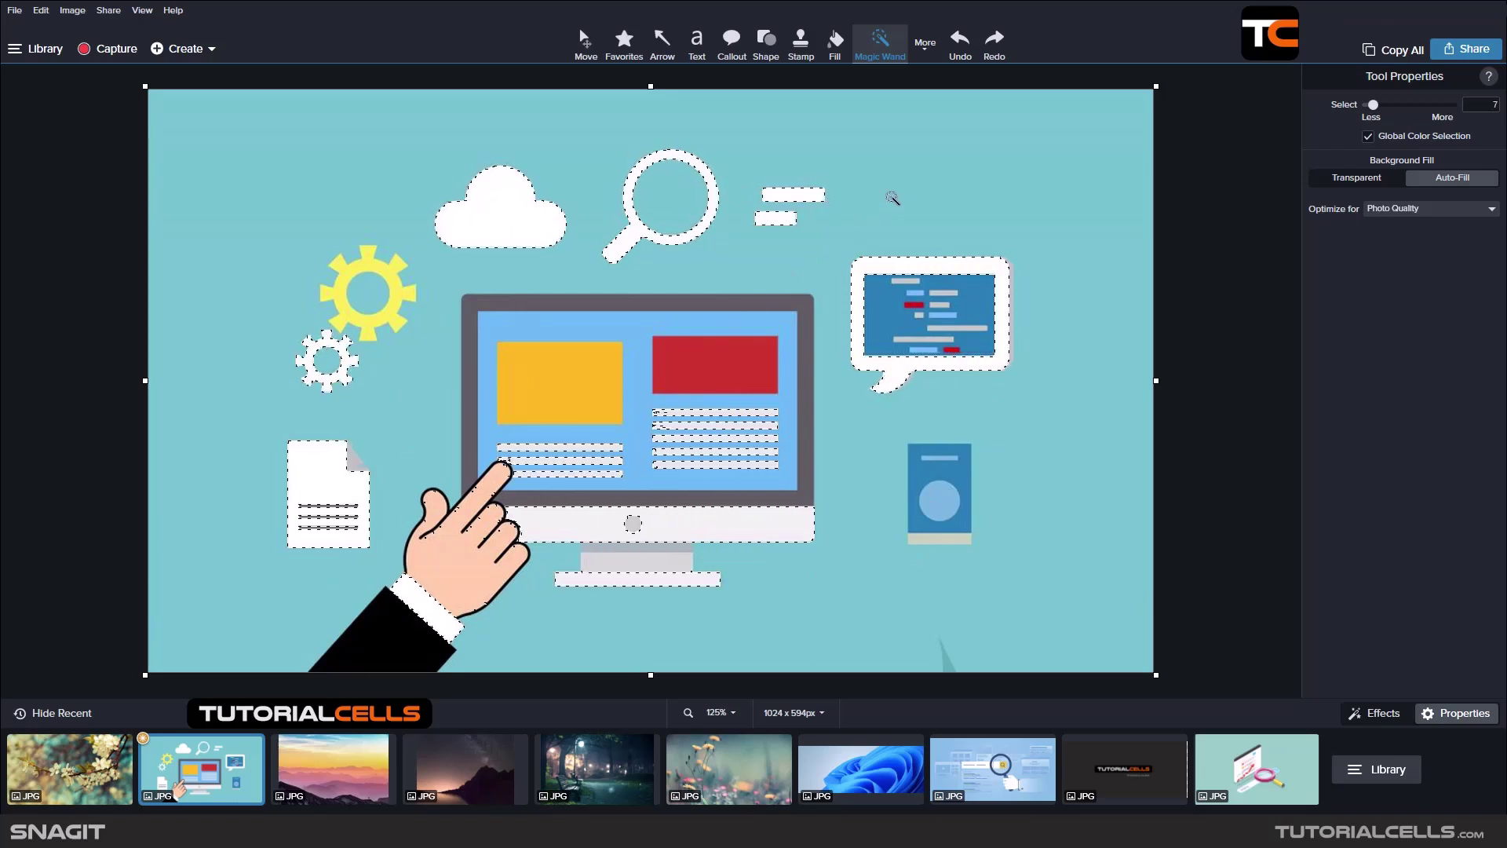
{"action": "key", "text": "ctrl+d"}
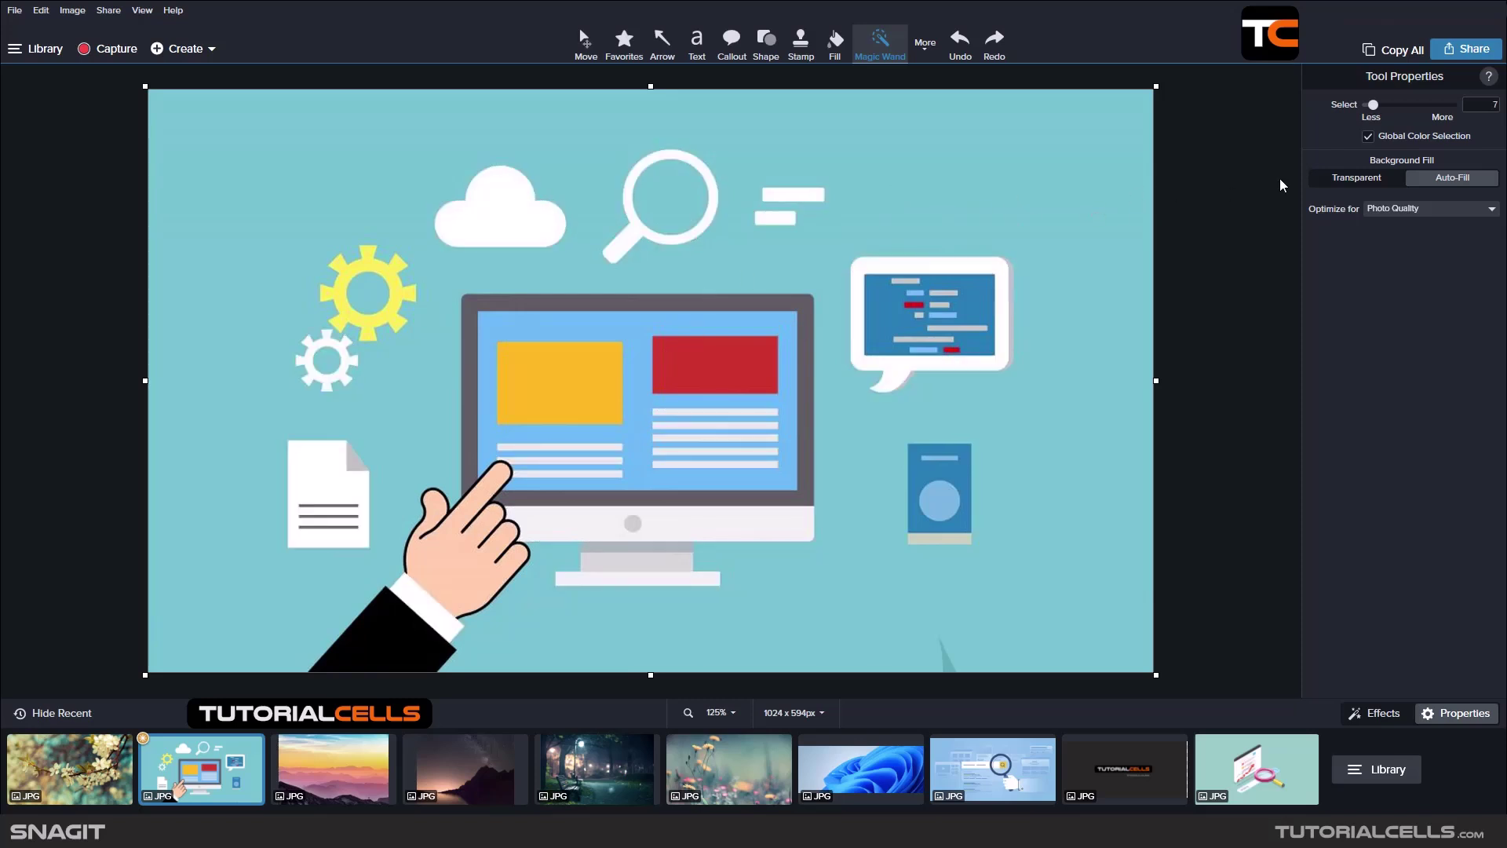
- Turn off Global Color Selection, select the white magnifying glass, and try deleting it
{"action": "left_click", "coordinate": [1368, 139]}
{"action": "left_click", "coordinate": [627, 242]}
{"action": "key", "text": "Delete"}
{"action": "key", "text": "ctrl+z"}
{"action": "key", "text": "Escape"}
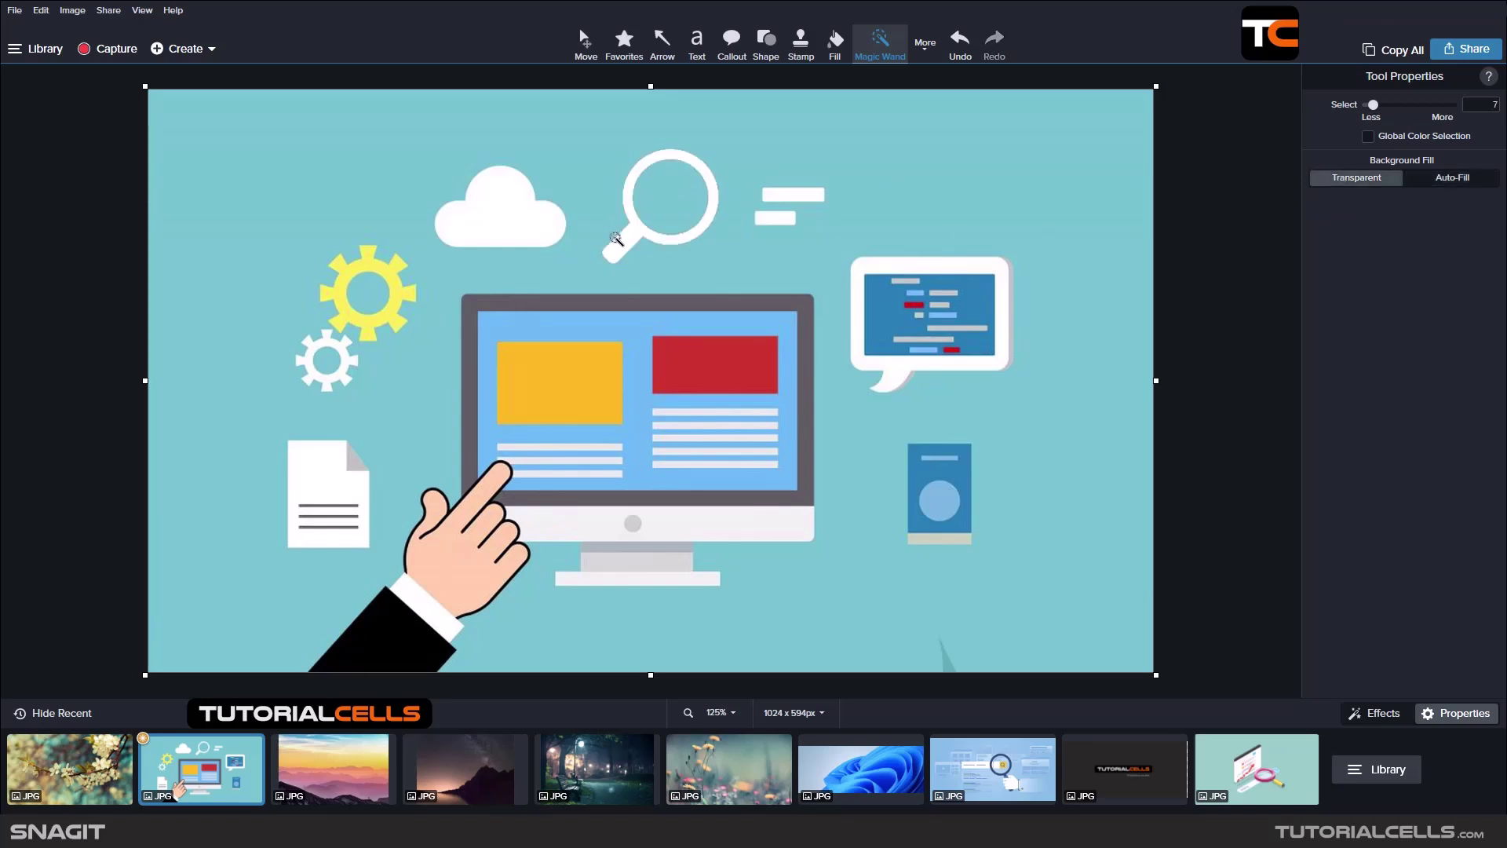
- Restore the magnifying glass selection and fill it with red
{"action": "key", "text": "ctrl+z"}
{"action": "left_click", "coordinate": [834, 43]}
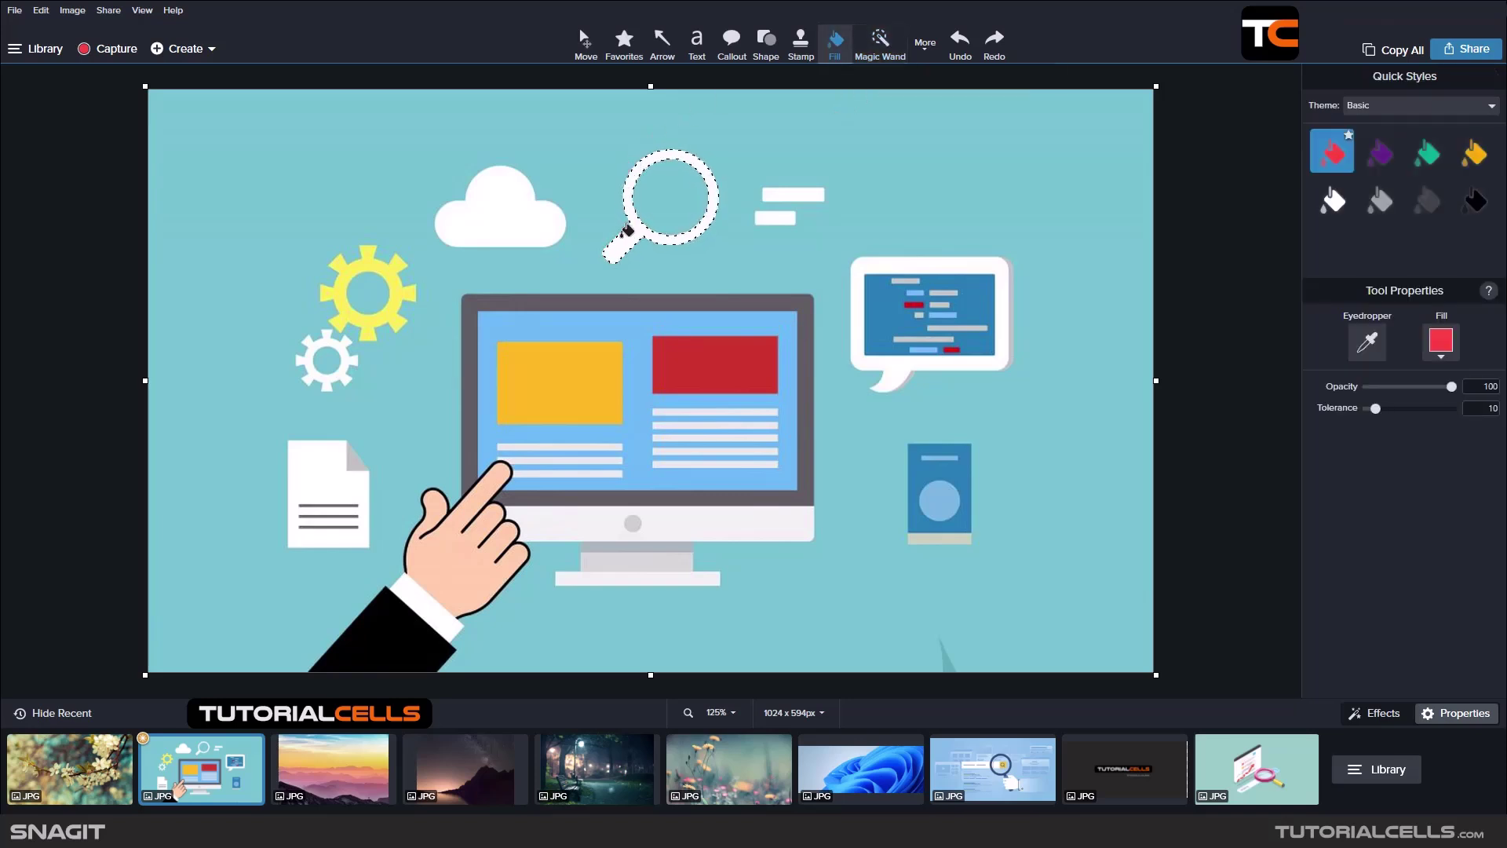
{"action": "left_click", "coordinate": [628, 229]}
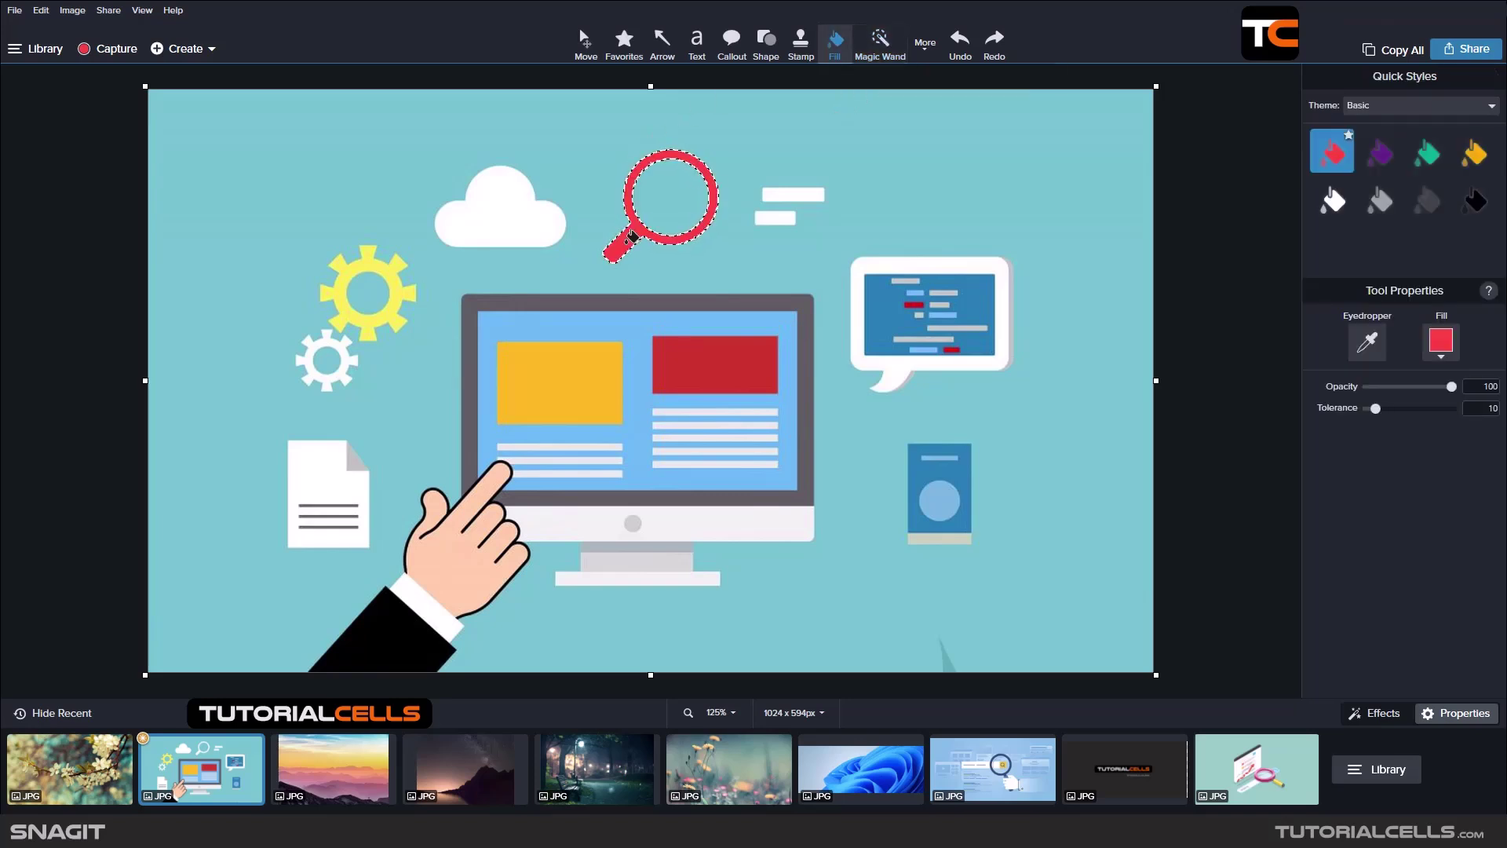
- Open the blossom photo and select the white flower cluster in its upper-right area with the Magic Wand
{"action": "left_click", "coordinate": [124, 760]}
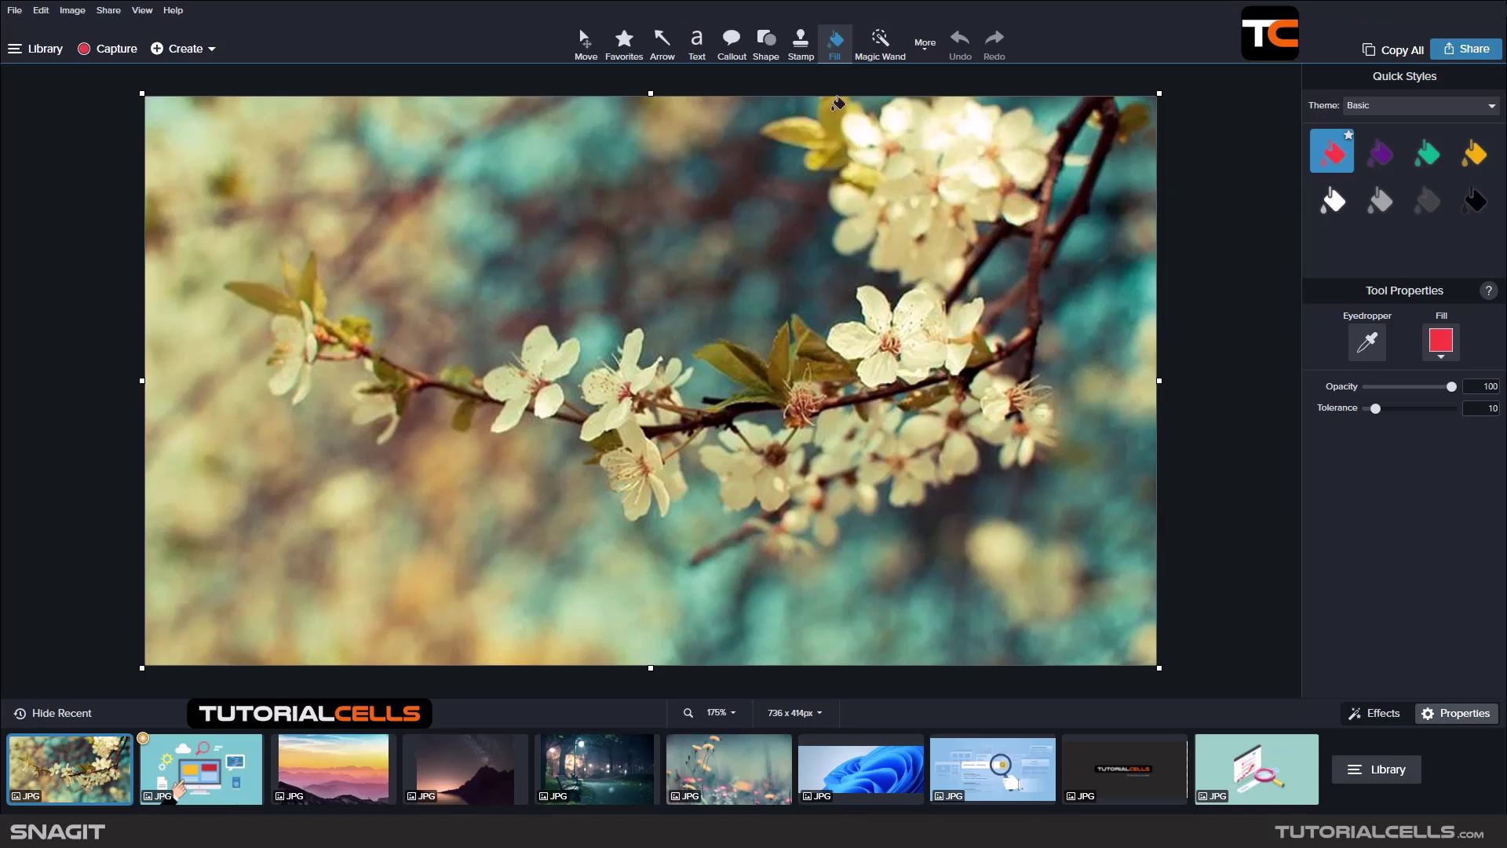
{"action": "left_click", "coordinate": [880, 49]}
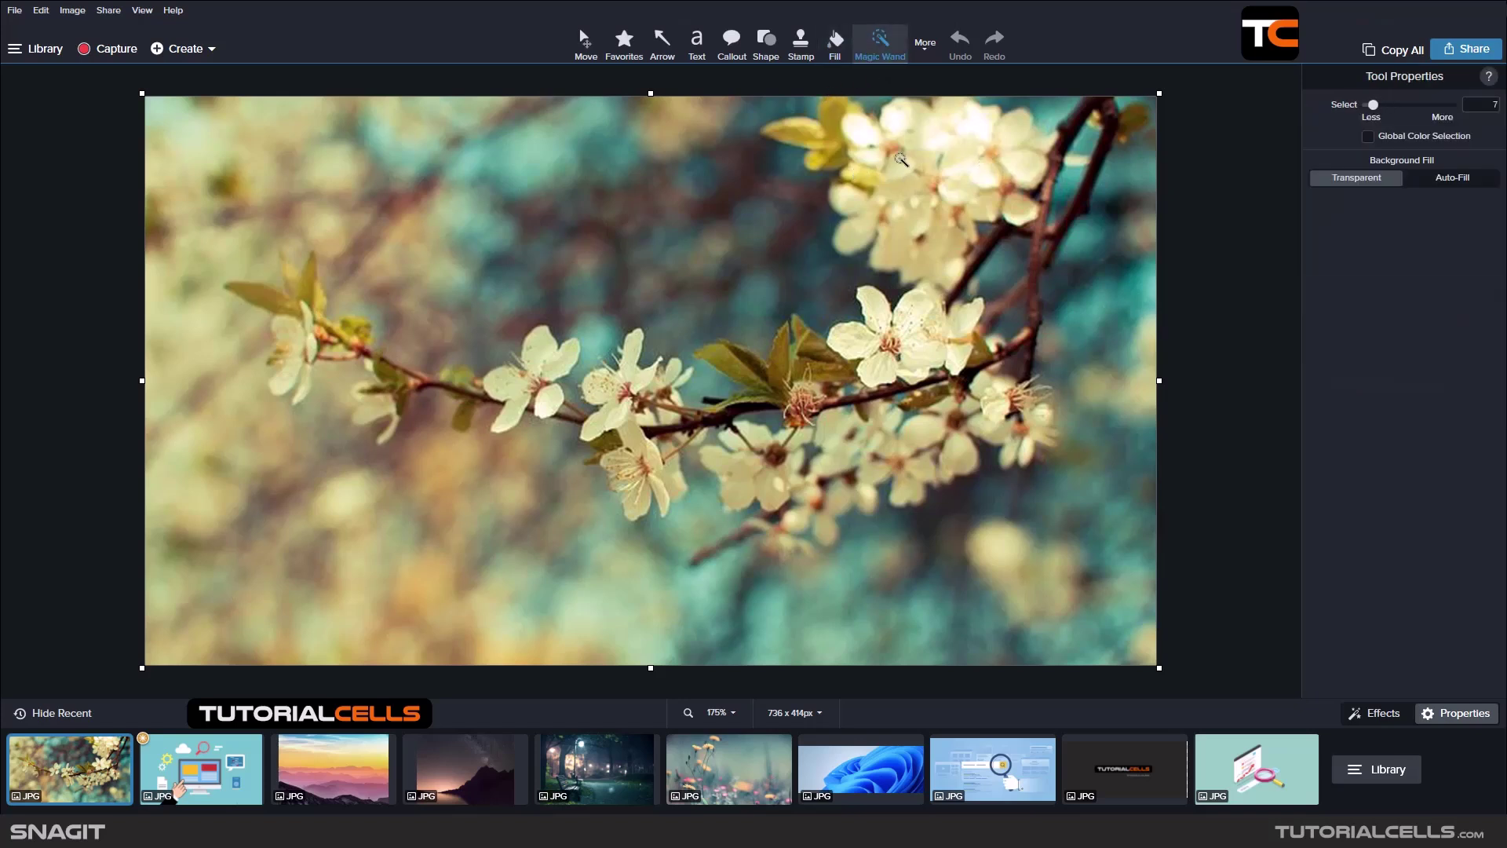
{"action": "left_click", "coordinate": [973, 135]}
{"action": "left_click", "coordinate": [908, 226]}
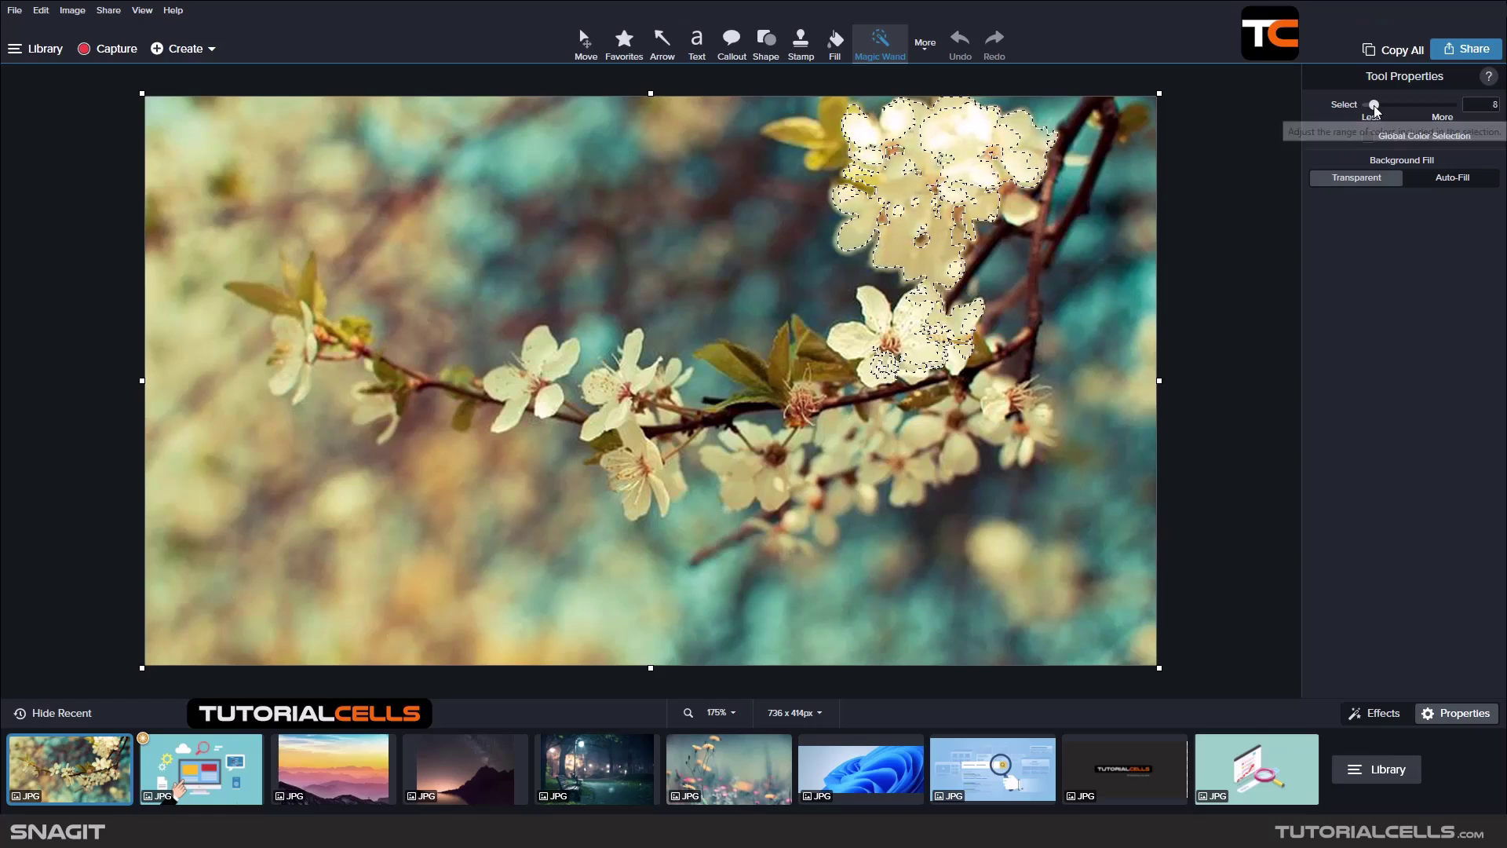
- Raise the Magic Wand selection range to 28, try moving the selected blossoms to the left, and undo the move
{"action": "left_click_drag", "start_coordinate": [1373, 108], "coordinate": [1390, 109]}
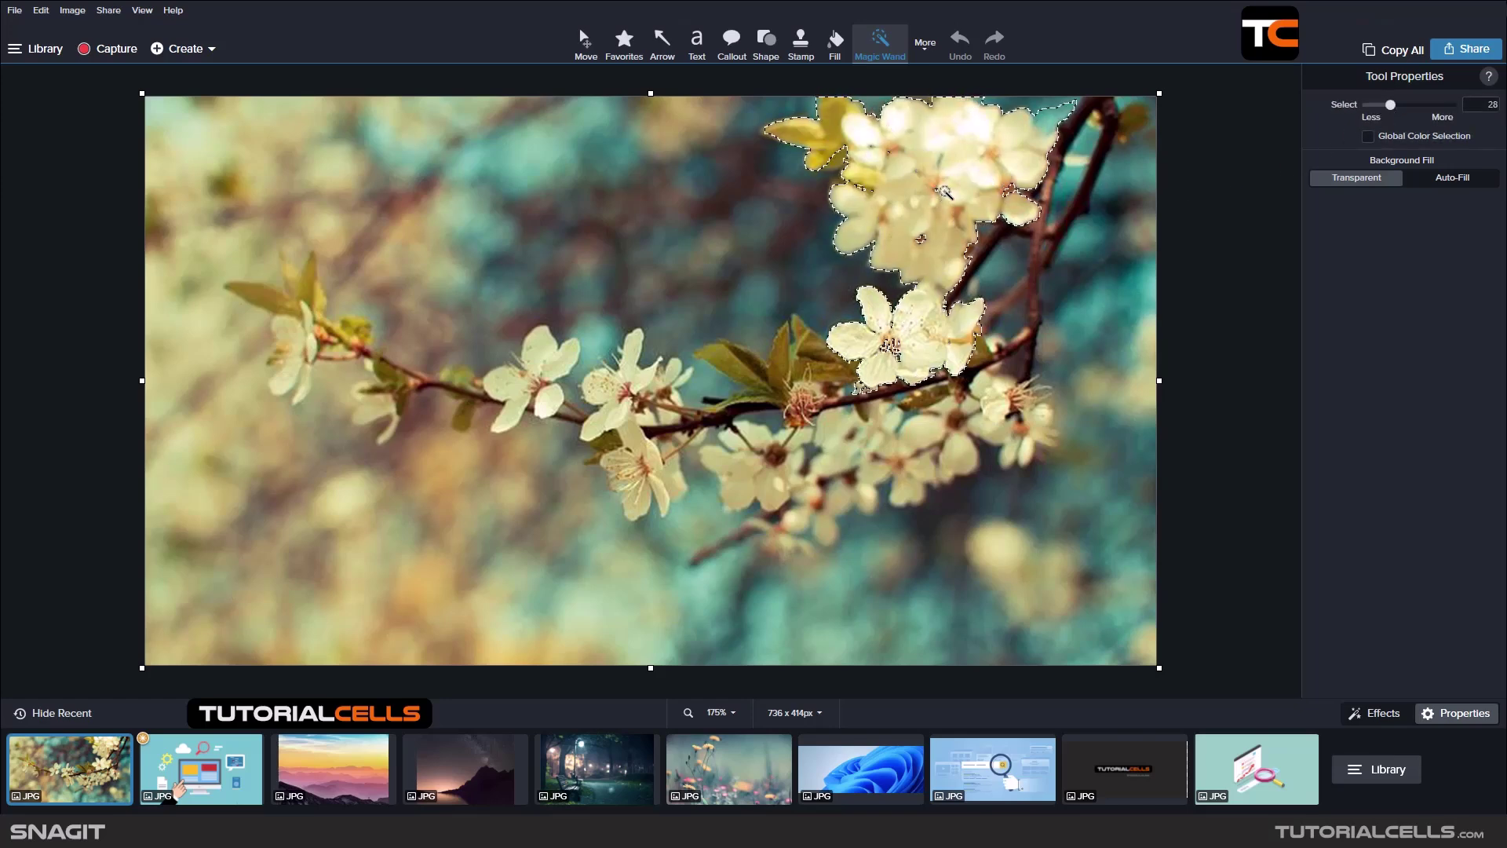
{"action": "left_click_drag", "start_coordinate": [953, 213], "coordinate": [726, 210]}
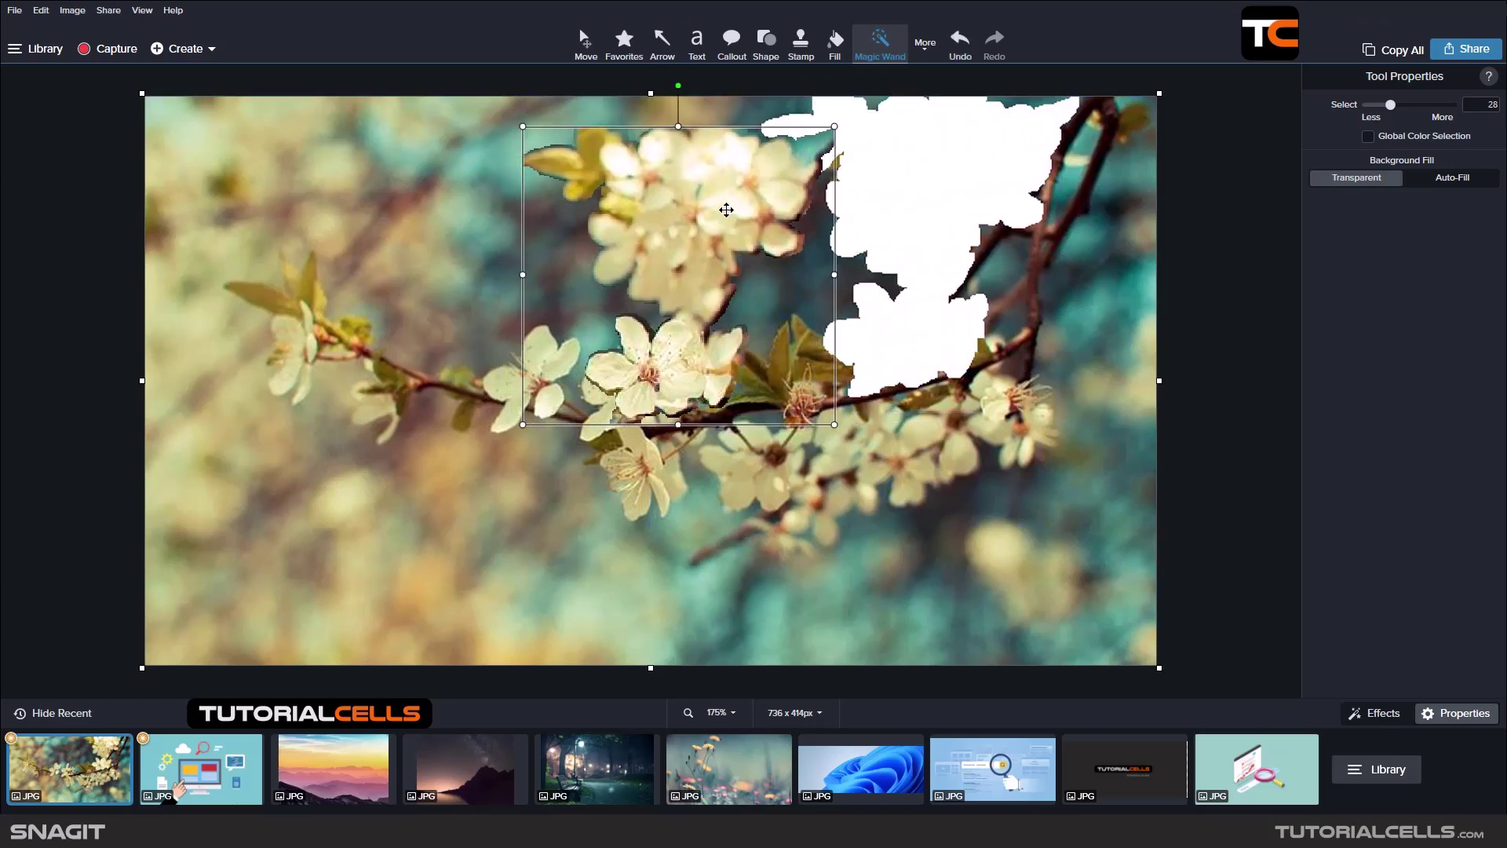
{"action": "key", "text": "ctrl+z"}
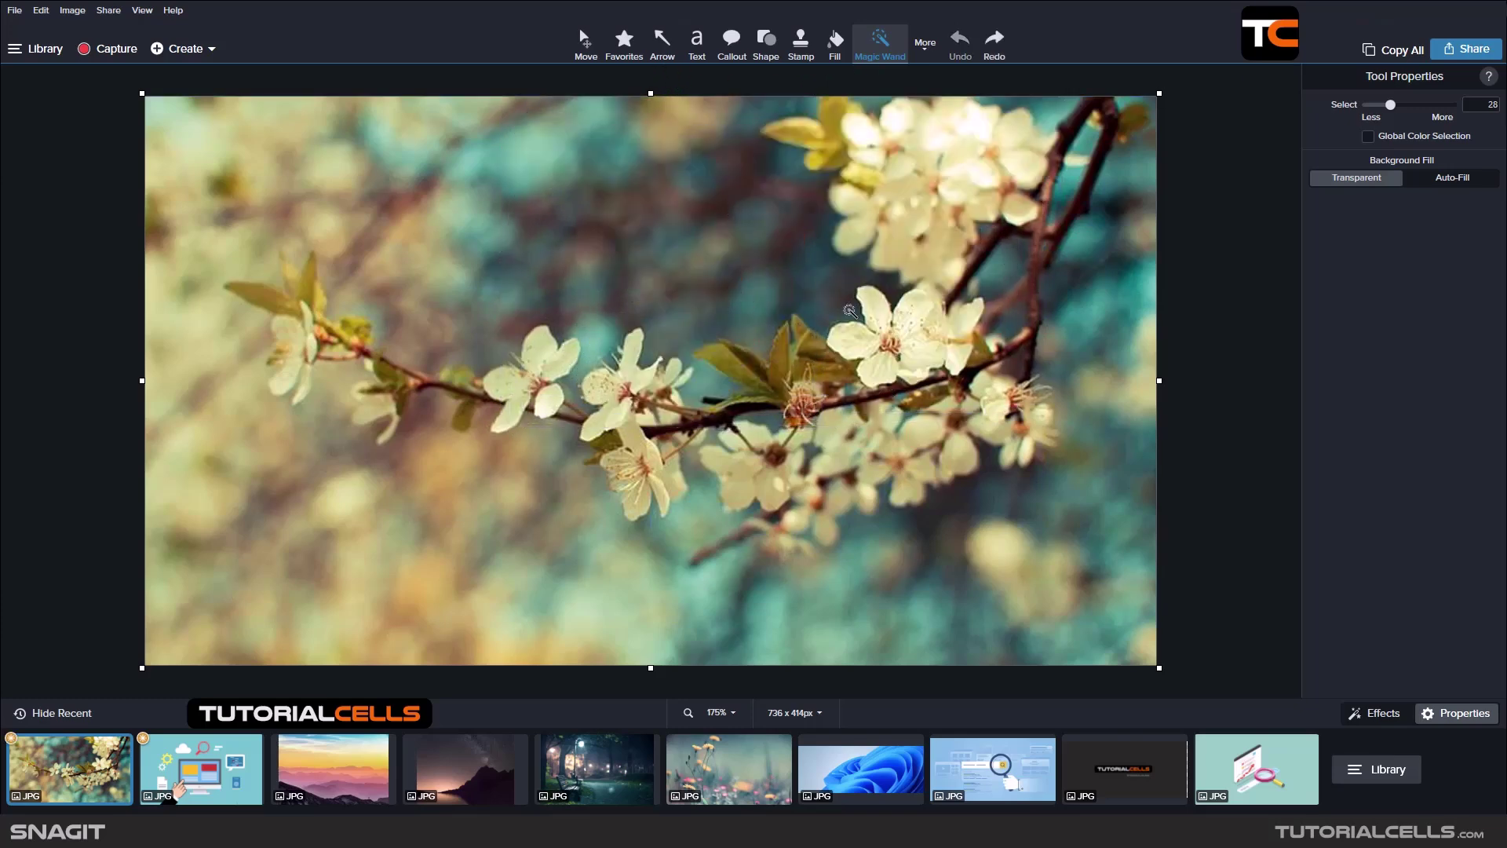